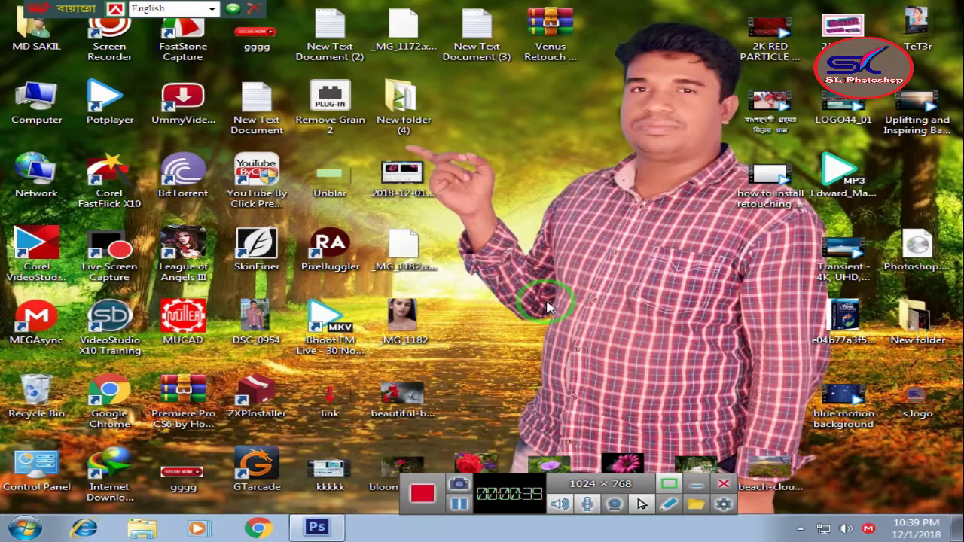
Step: Bring Photoshop forward, move the language bar aside, and open _MG_1182 through File > Open
click(301, 531)
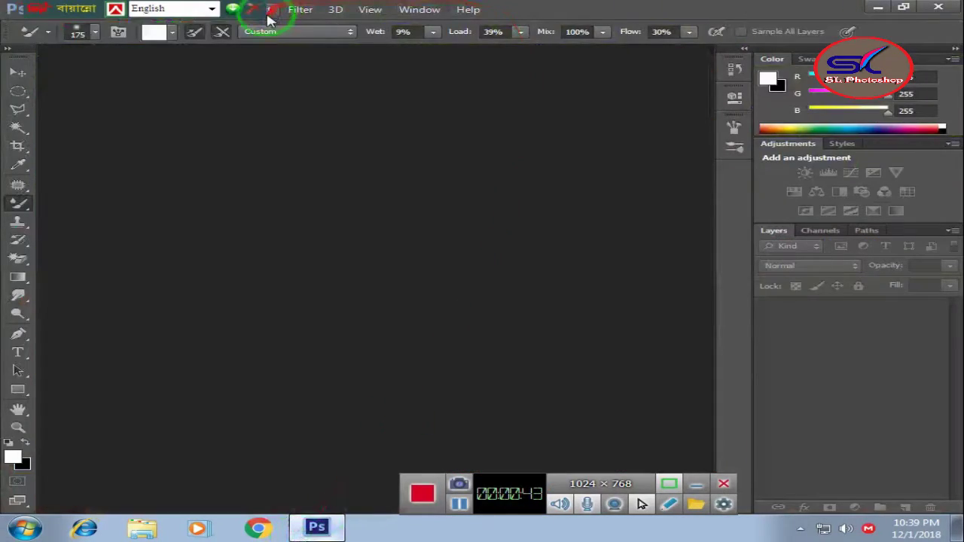
drag(55, 8, 579, 8)
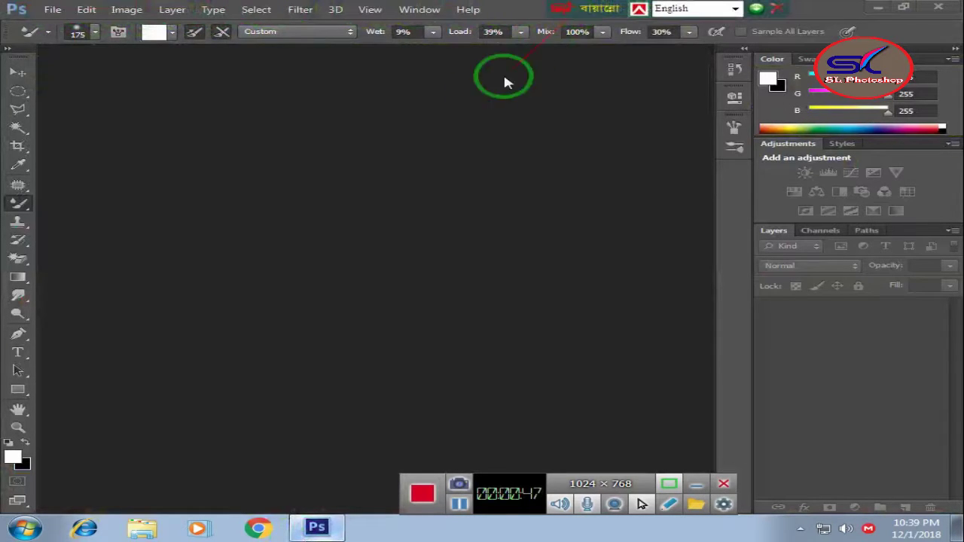
click(53, 10)
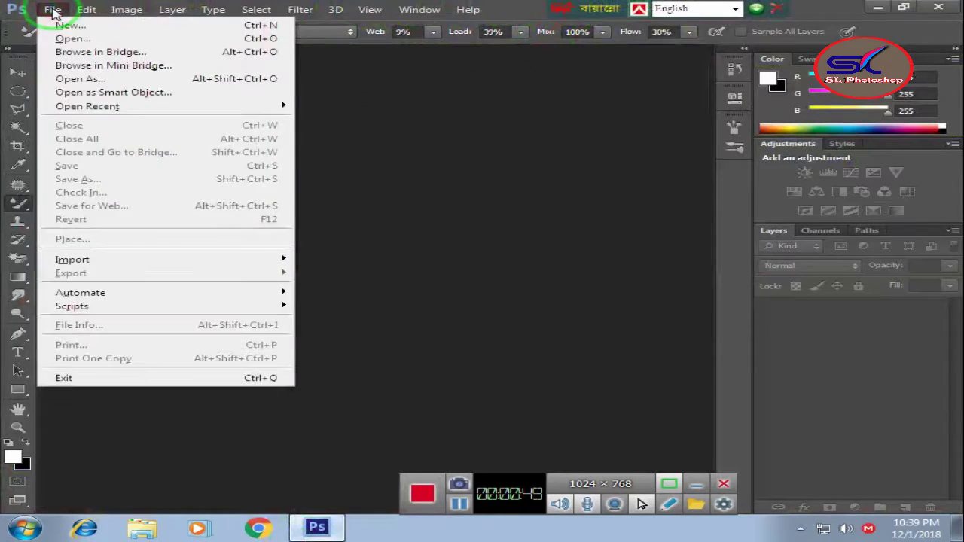
click(69, 41)
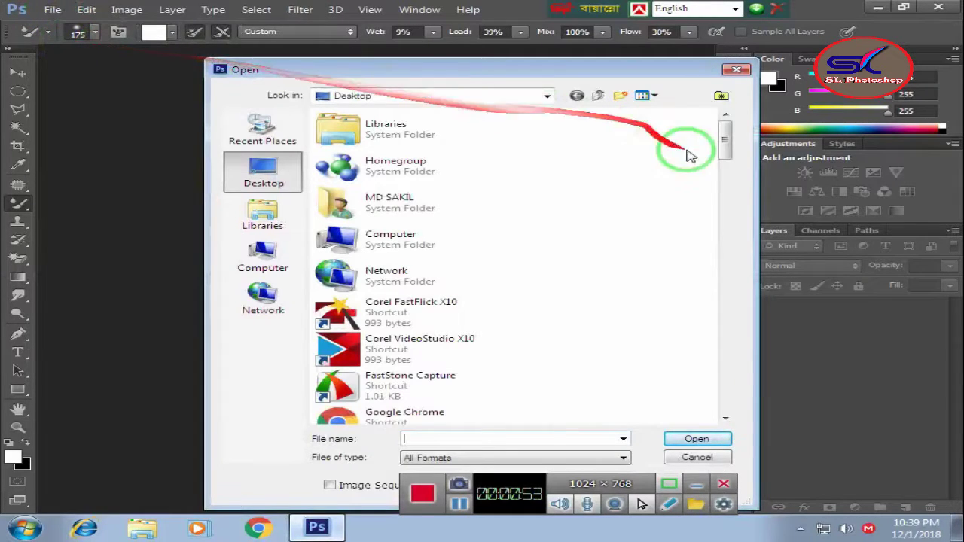
drag(724, 145, 718, 236)
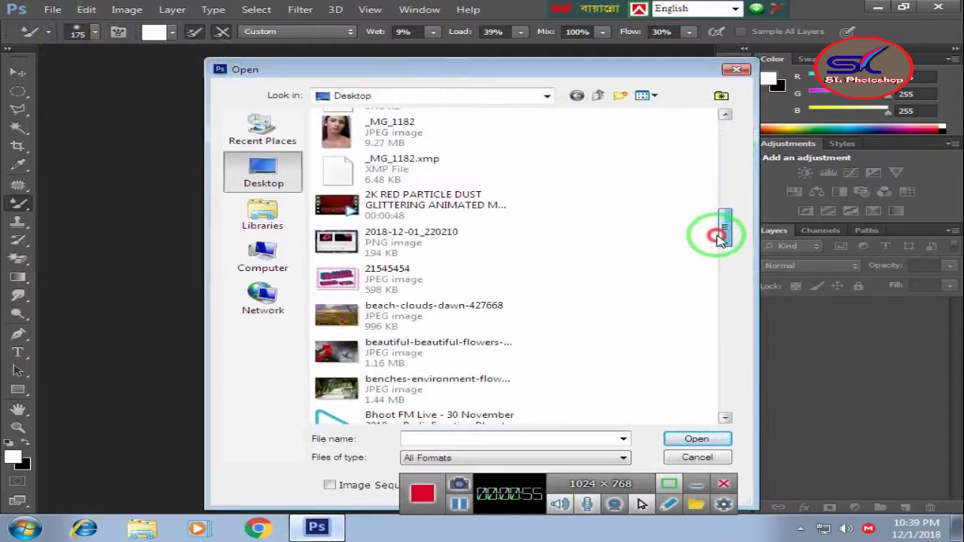
click(383, 142)
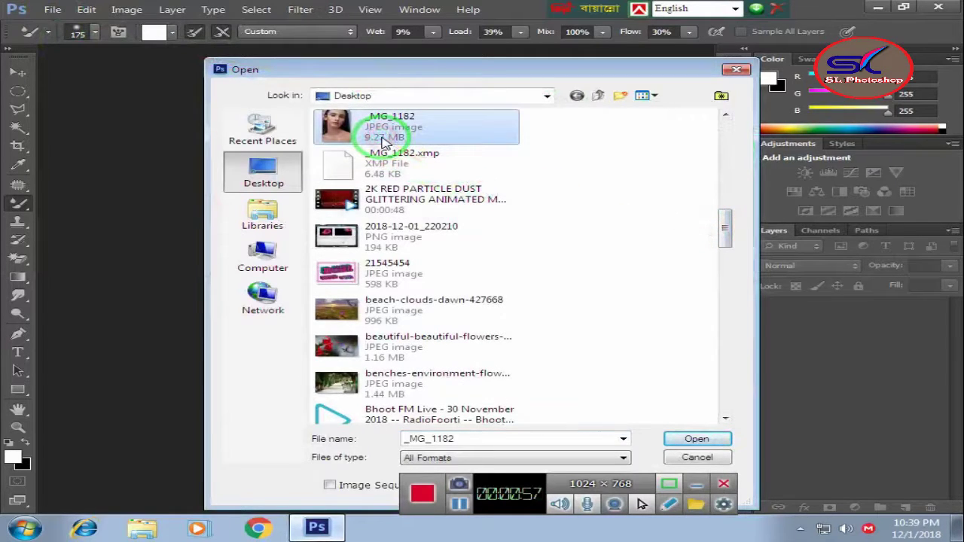
click(686, 440)
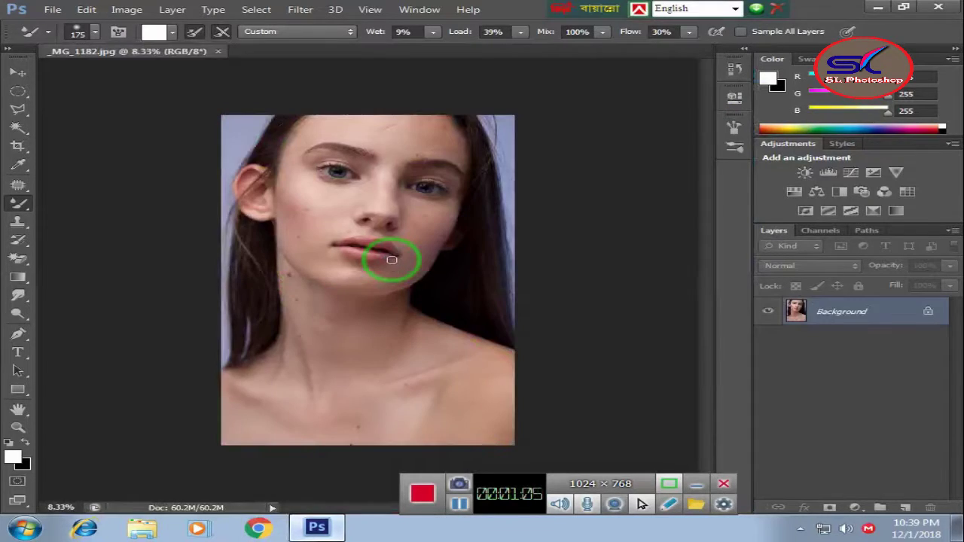
Step: Zoom in on the model's lips and chin and show the healing tool variants
scroll(392, 264, up, 1)
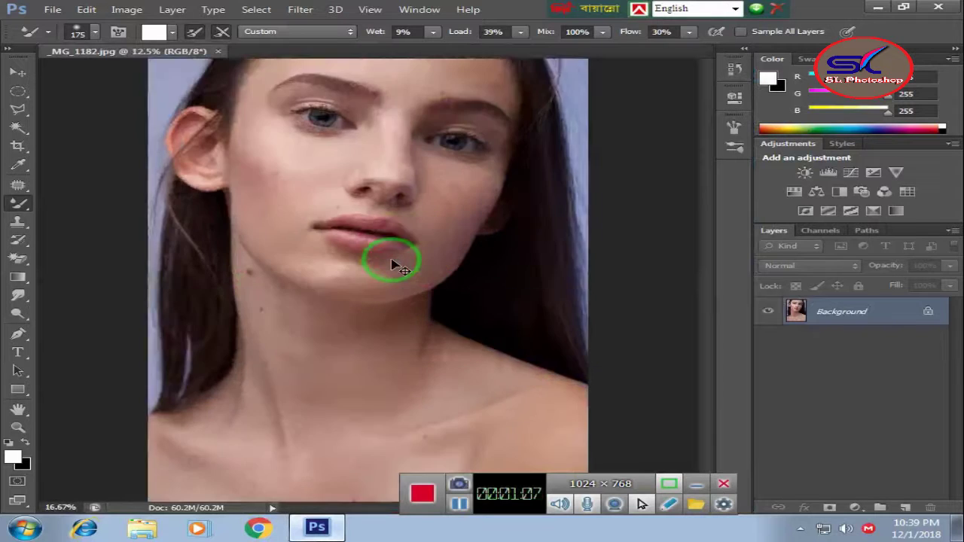
scroll(392, 263, up, 2)
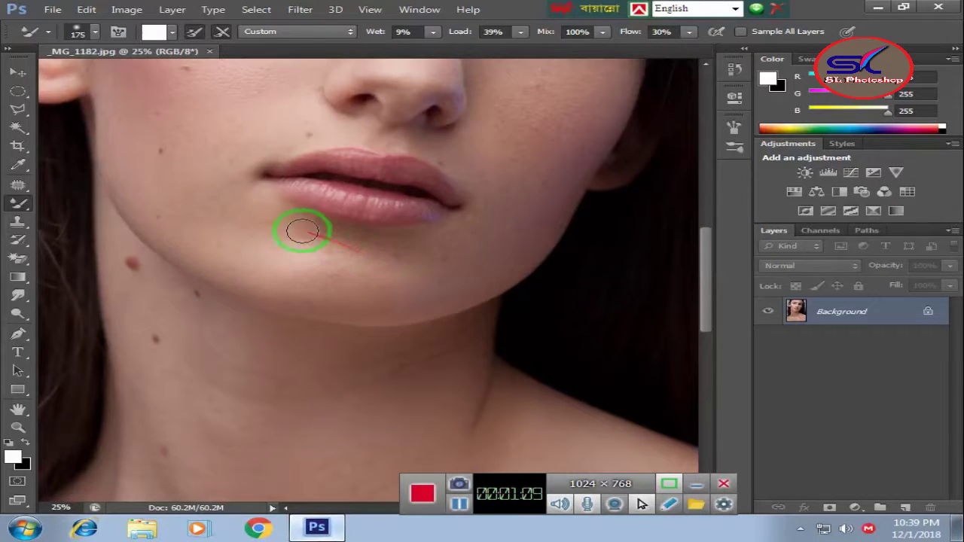
click(18, 193)
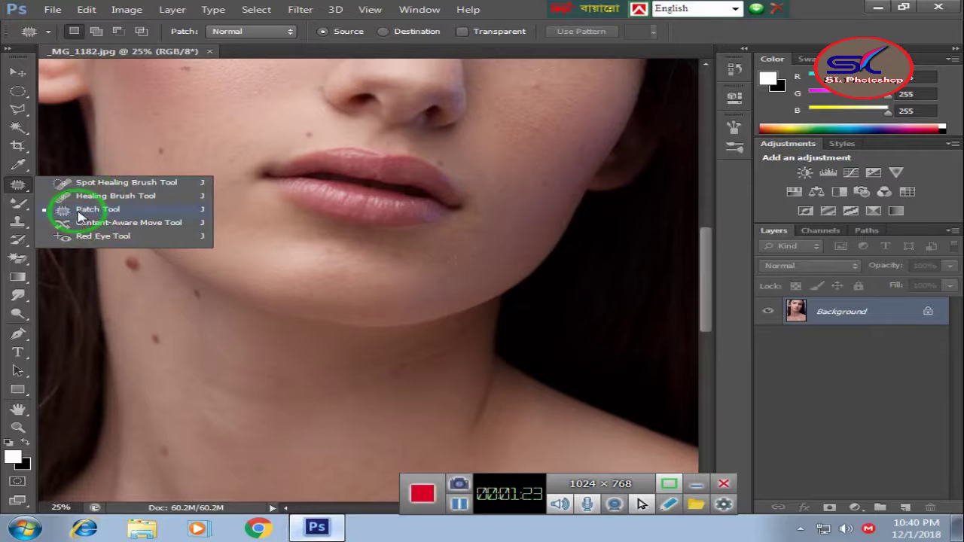
Step: Spot-heal the dark spot at the cheek's left edge and duplicate the Background layer
click(87, 183)
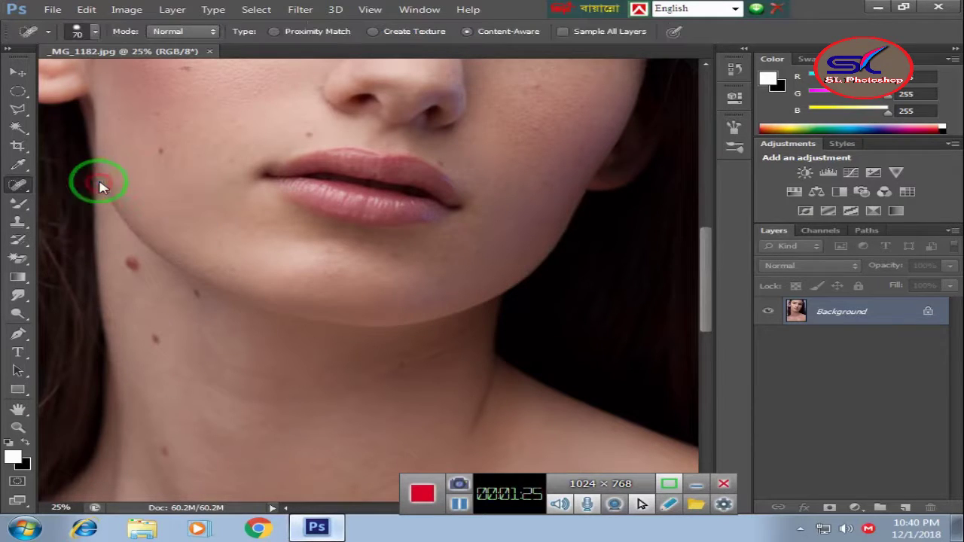
drag(152, 157, 159, 152)
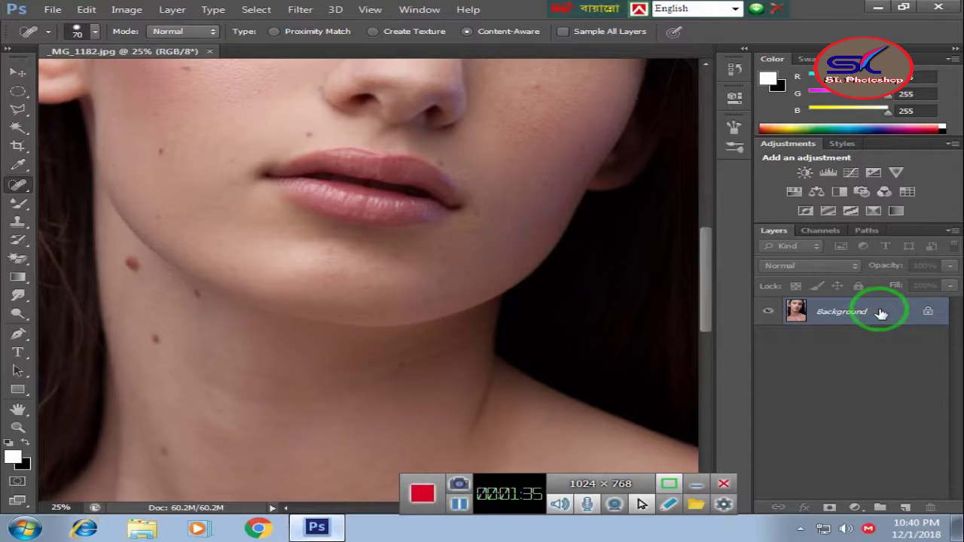
drag(882, 312, 902, 503)
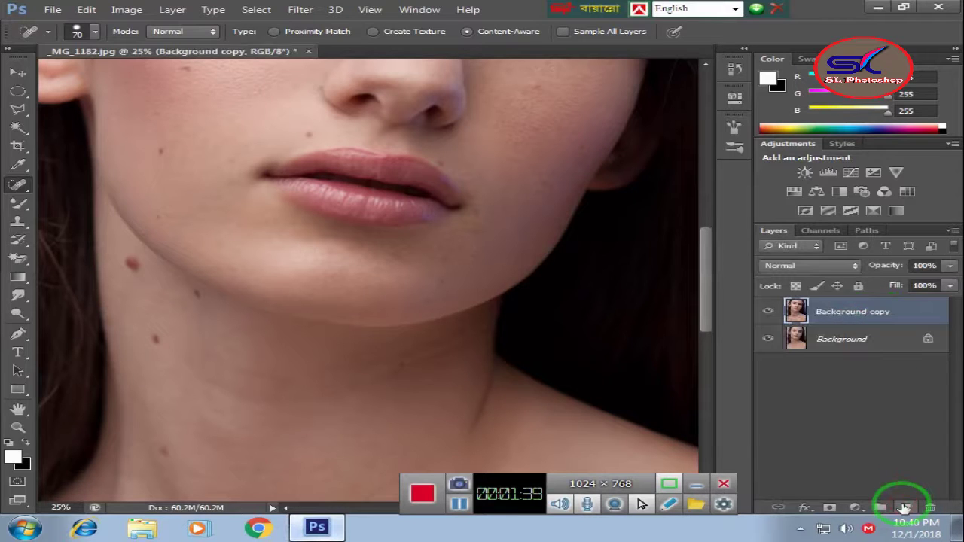
Step: Hide the original Background layer and bring the forehead into view
click(769, 341)
scroll(419, 254, up, 2)
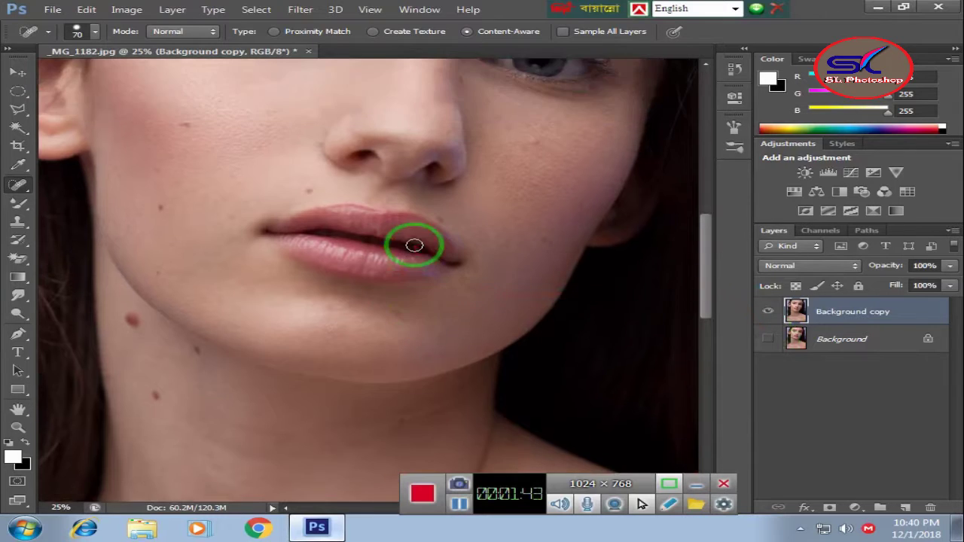
scroll(409, 248, up, 3)
scroll(415, 243, up, 2)
scroll(407, 237, up, 2)
scroll(398, 232, up, 3)
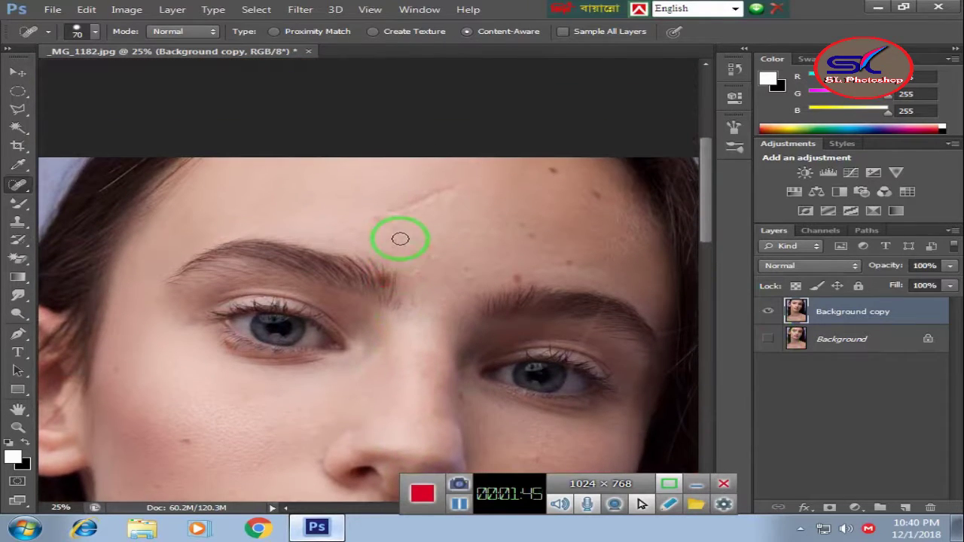
drag(398, 232, 183, 204)
scroll(196, 200, down, 1)
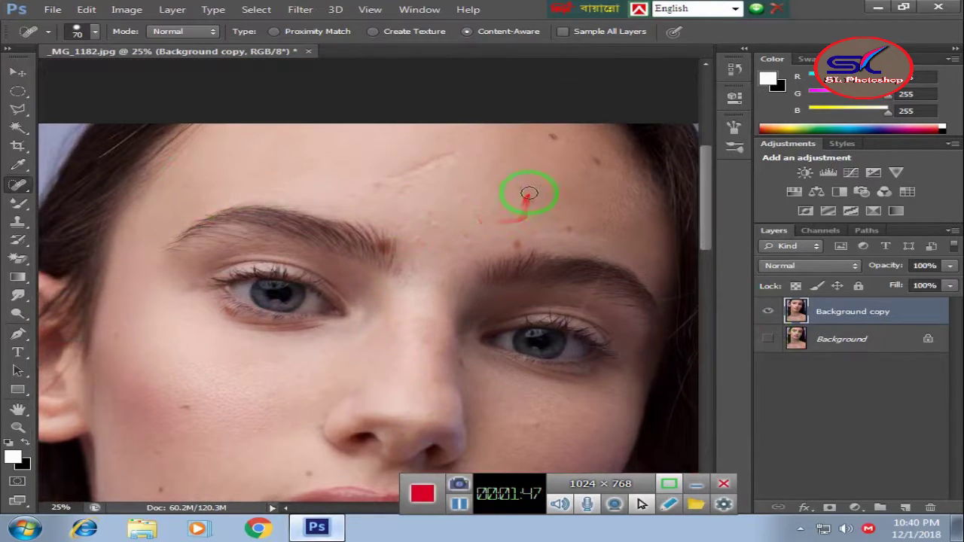
Step: Spot-heal the forehead blemishes, moles, spots above the brow and the scar line
click(524, 190)
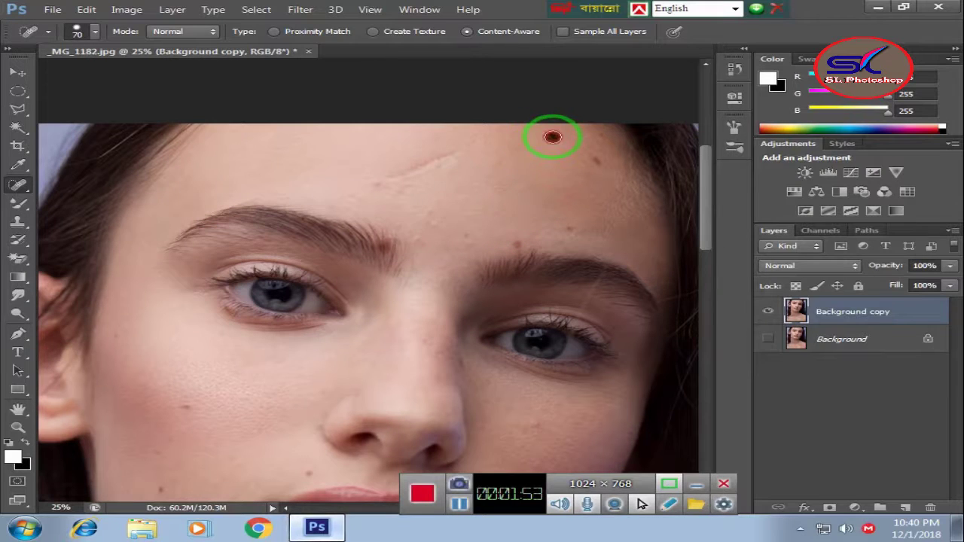
click(599, 164)
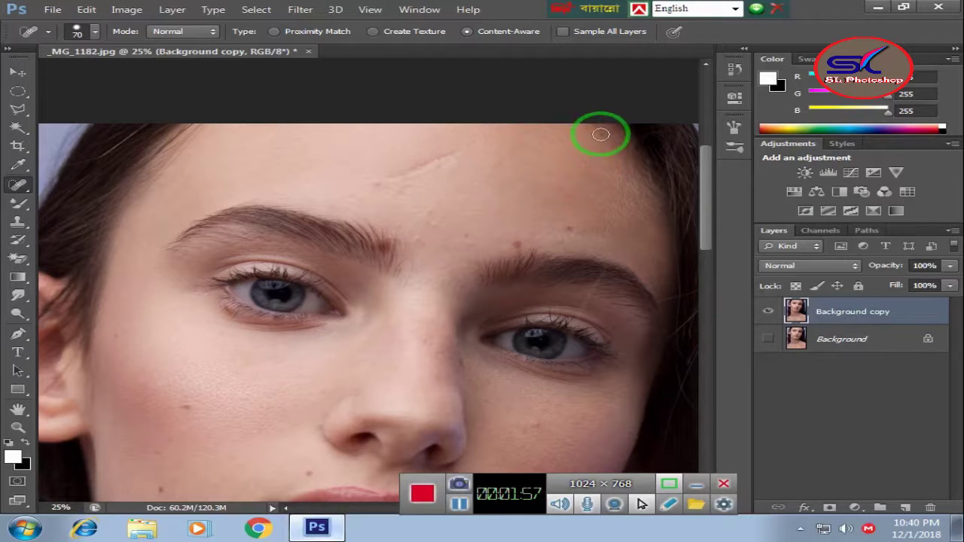
mouse_move(600, 134)
mouse_down()
mouse_move(534, 216)
mouse_move(570, 224)
mouse_move(475, 247)
mouse_up()
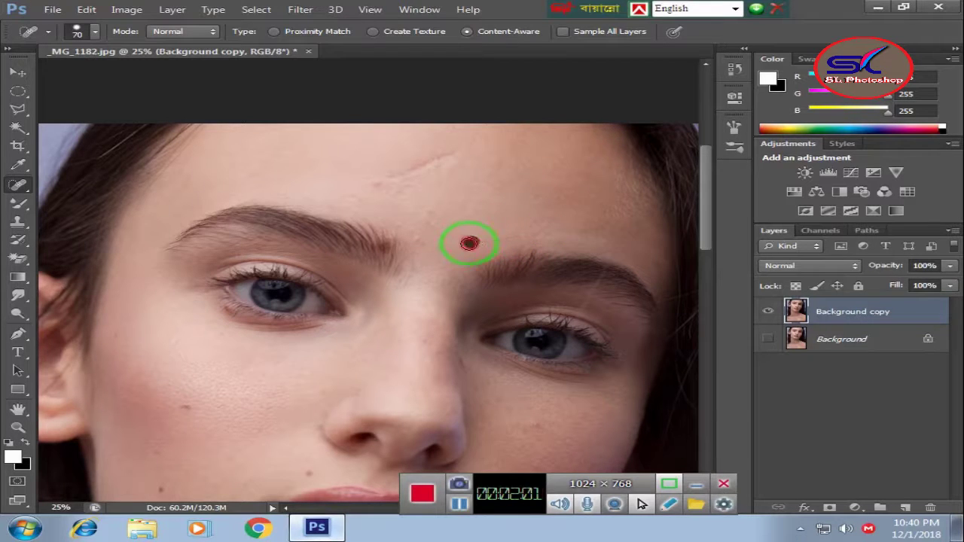
drag(430, 214, 427, 224)
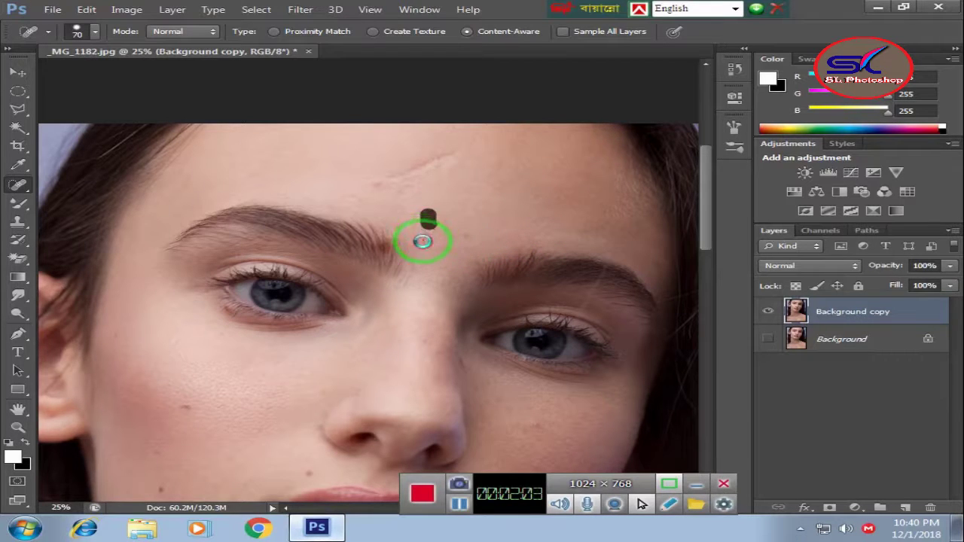
mouse_move(463, 233)
mouse_down()
mouse_move(372, 183)
mouse_move(404, 193)
mouse_move(467, 149)
mouse_up()
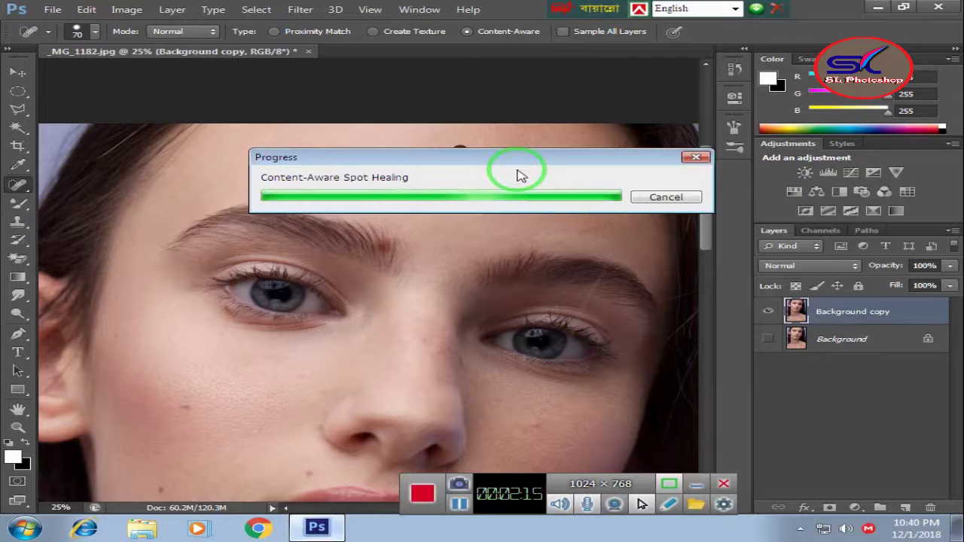
click(374, 176)
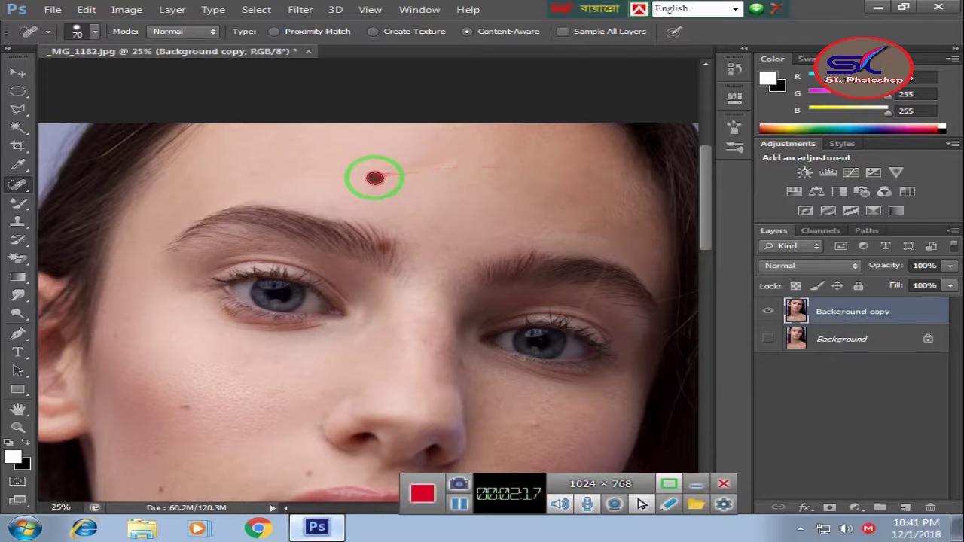
click(373, 189)
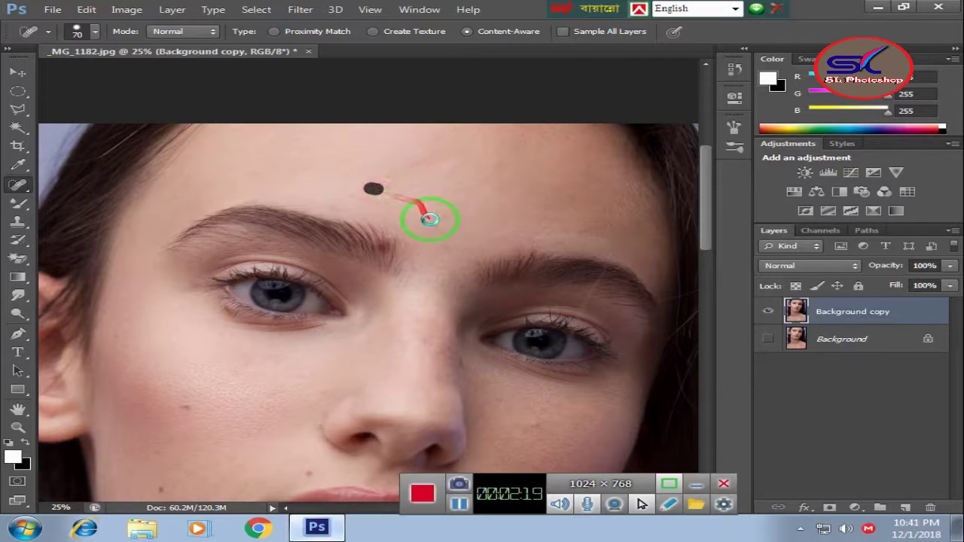
scroll(430, 215, down, 2)
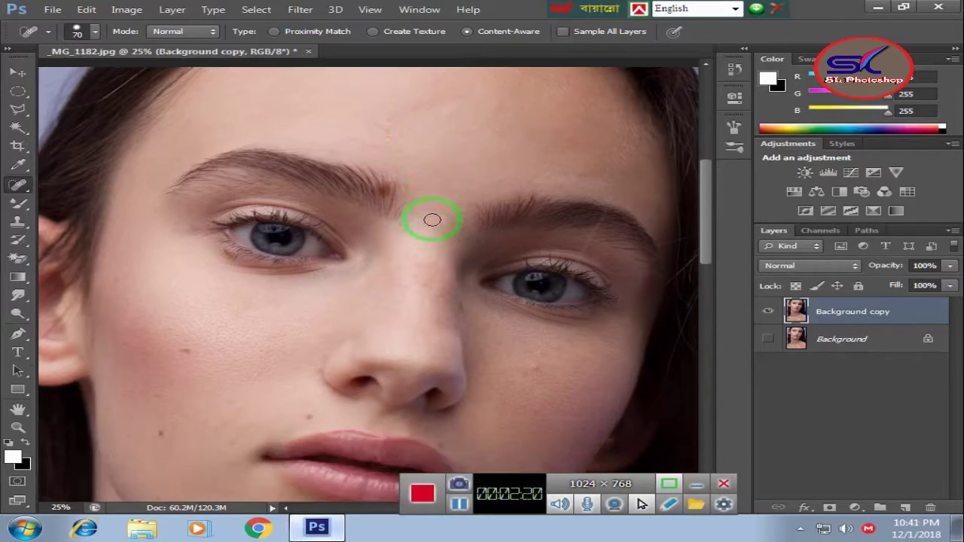
Step: Switch to the Patch Tool and patch two forehead areas above the left eyebrow
right_click(22, 185)
click(67, 209)
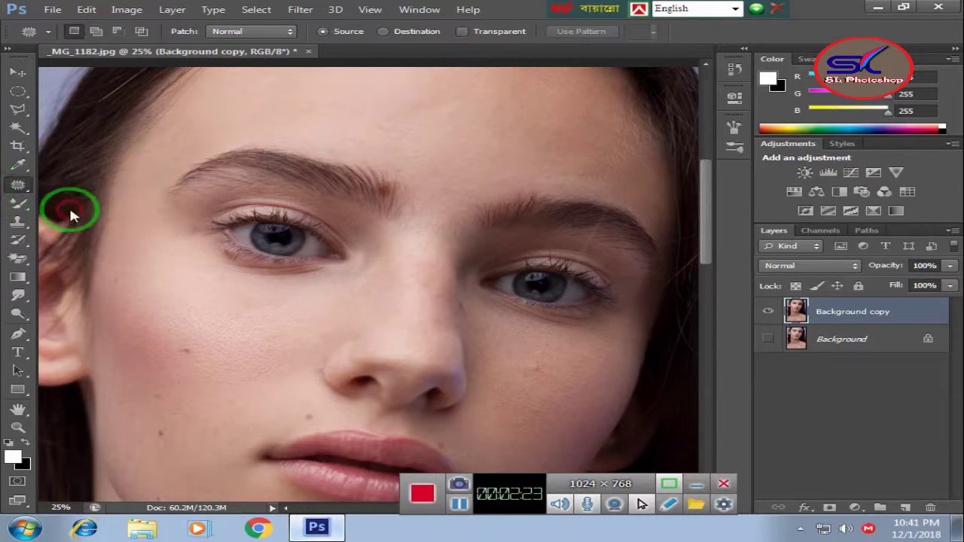
scroll(381, 162, up, 3)
mouse_move(422, 170)
mouse_down()
mouse_move(452, 173)
mouse_move(437, 189)
mouse_move(341, 181)
mouse_up()
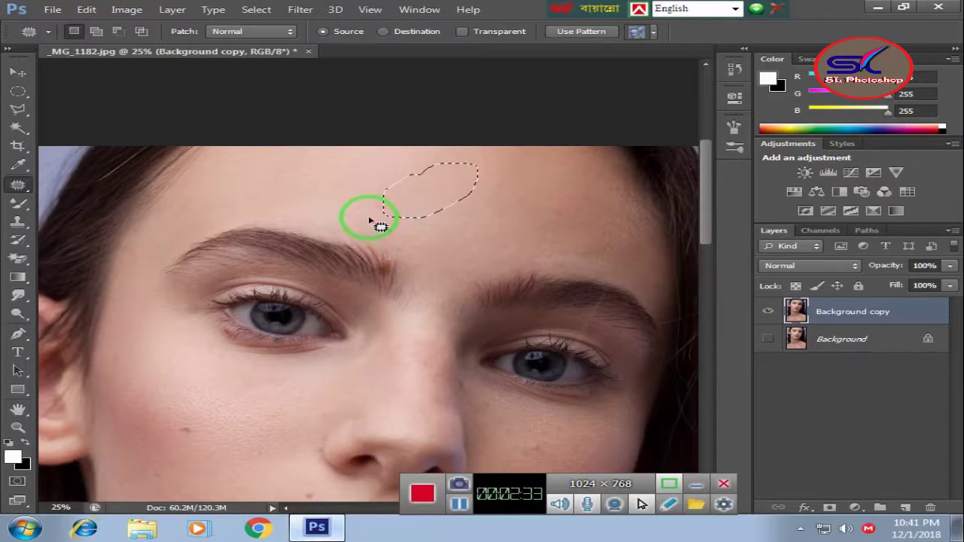
mouse_move(369, 214)
mouse_down()
mouse_move(386, 238)
mouse_move(351, 207)
mouse_move(366, 226)
mouse_move(351, 213)
mouse_move(473, 249)
mouse_up()
Step: Patch the blemish on the cheek and the spot above the upper lip
scroll(486, 244, down, 1)
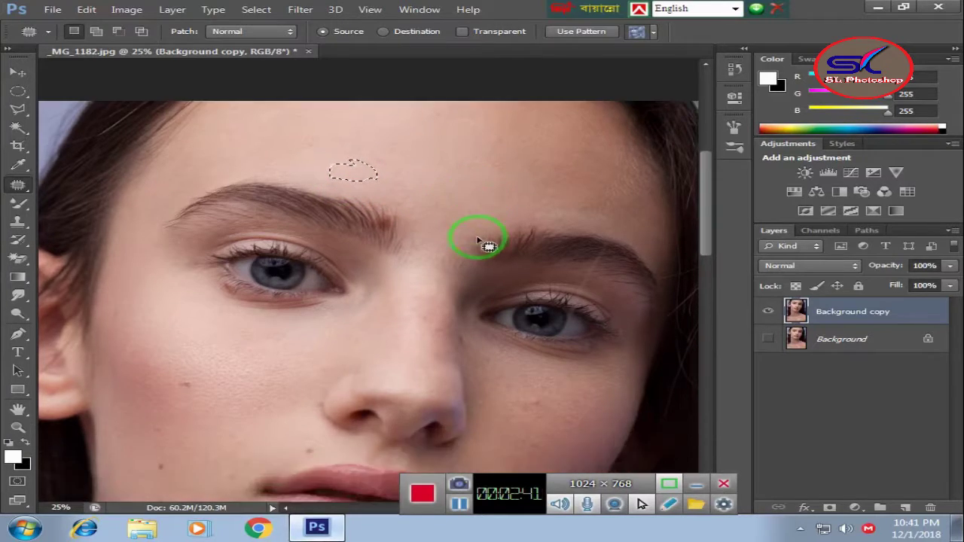
scroll(452, 248, down, 1)
scroll(399, 249, down, 3)
scroll(388, 249, down, 2)
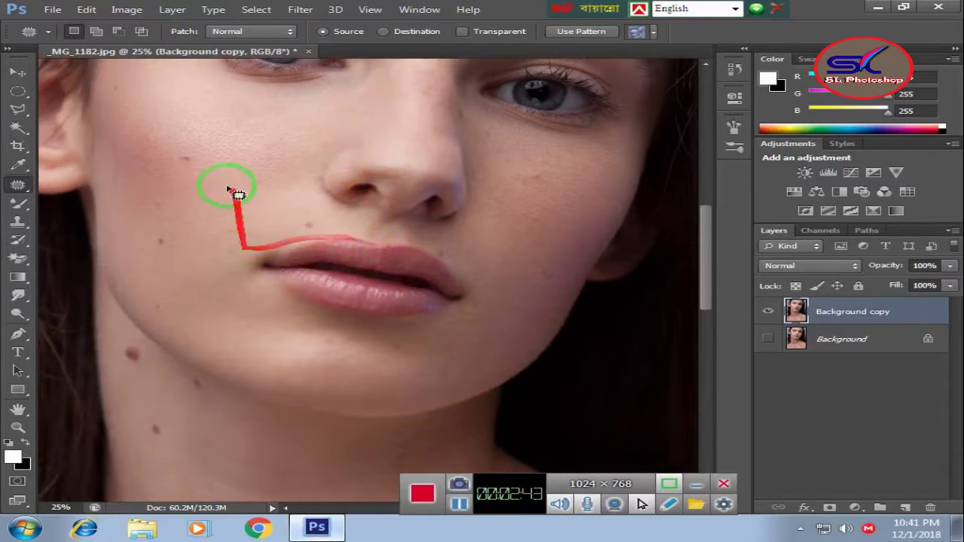
mouse_move(174, 167)
mouse_down()
mouse_move(206, 152)
mouse_move(182, 167)
mouse_move(277, 183)
mouse_up()
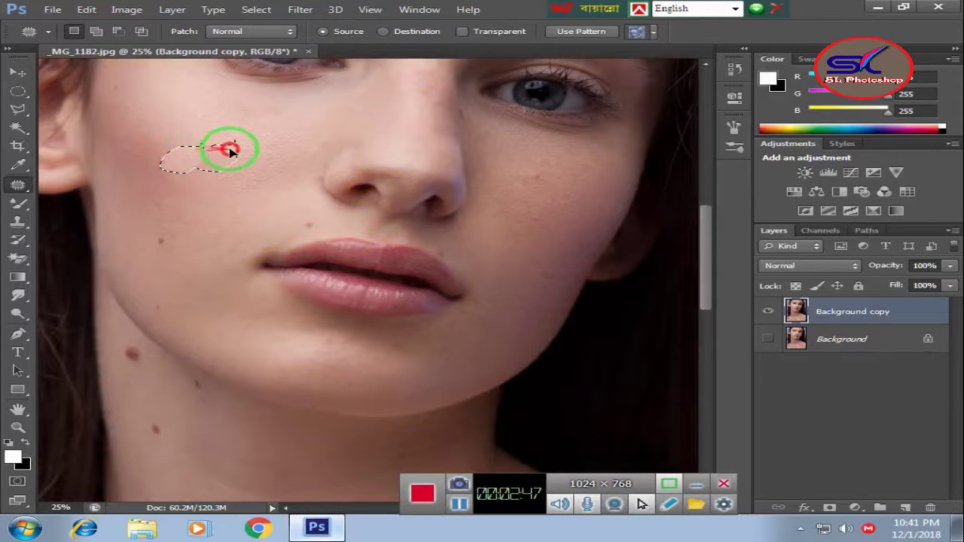
click(322, 218)
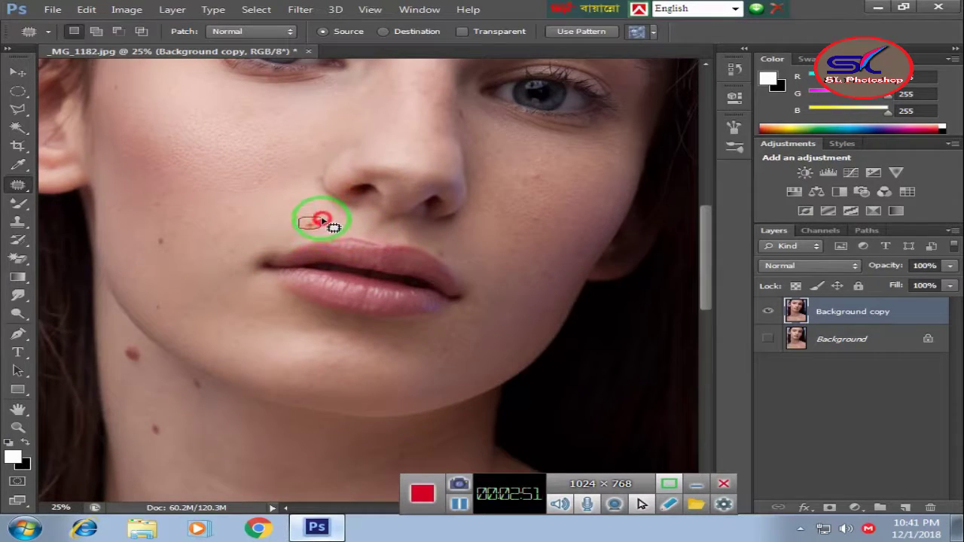
mouse_move(322, 218)
mouse_down()
mouse_move(223, 217)
mouse_move(165, 242)
mouse_move(155, 202)
mouse_move(194, 199)
mouse_up()
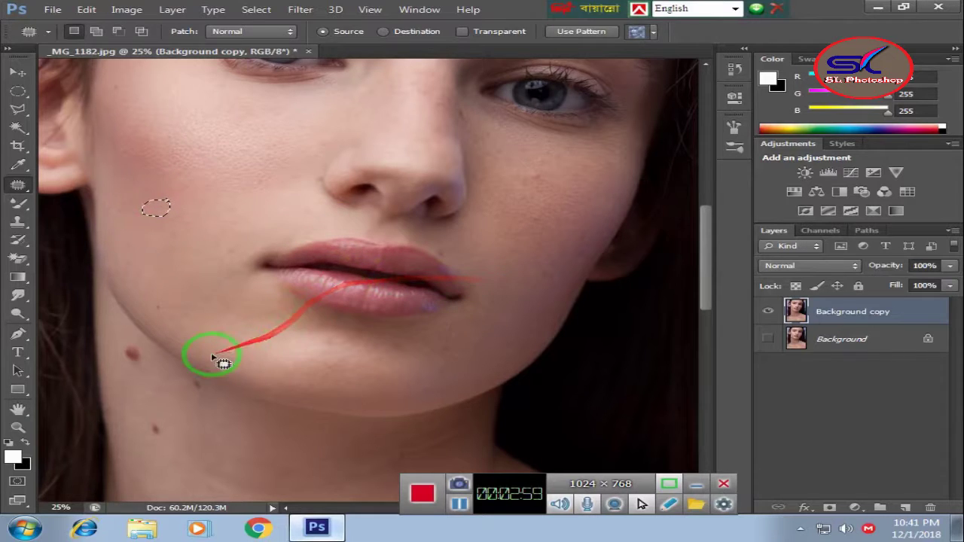
Step: Patch the first dark spot on the neck with clean neck skin
scroll(213, 353, down, 2)
scroll(211, 354, down, 1)
scroll(211, 354, down, 1)
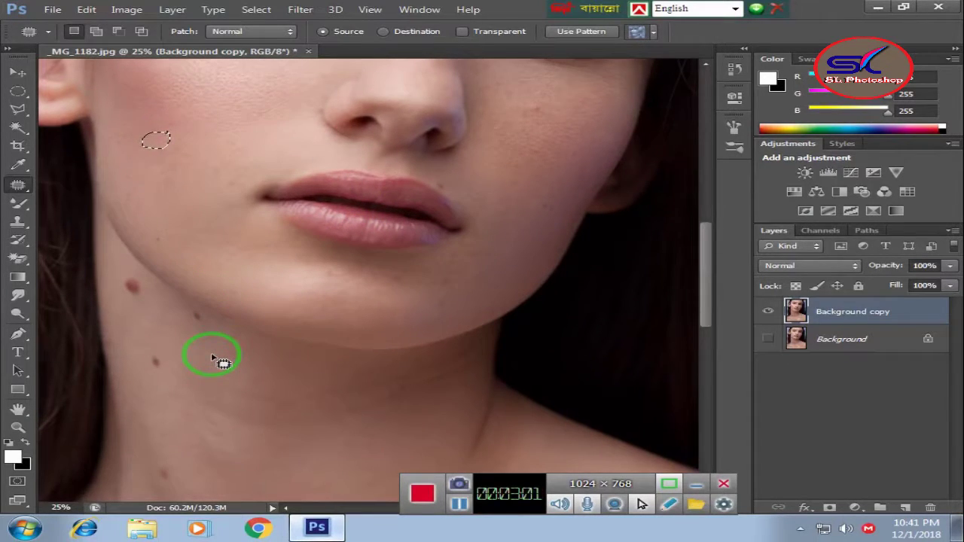
scroll(213, 359, down, 2)
scroll(213, 358, down, 2)
scroll(214, 358, down, 2)
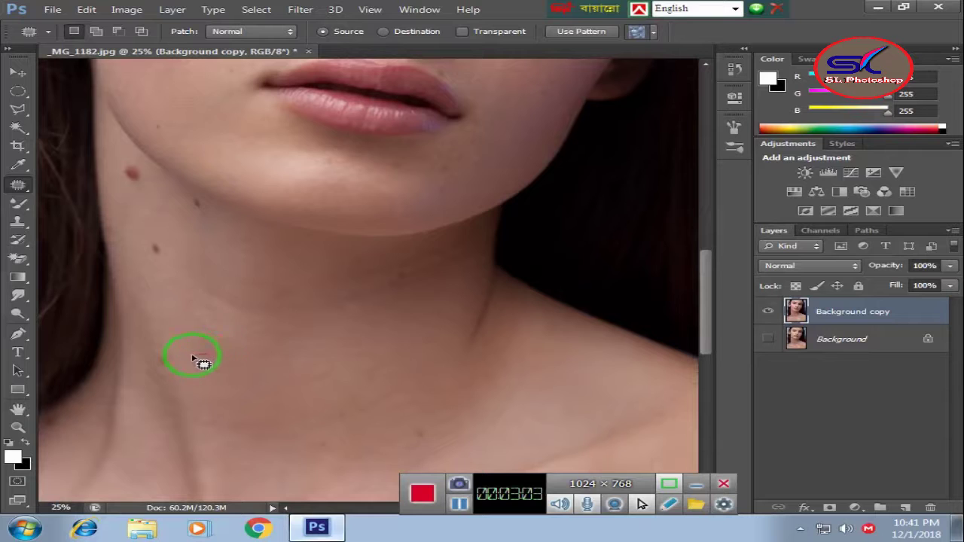
drag(193, 359, 154, 358)
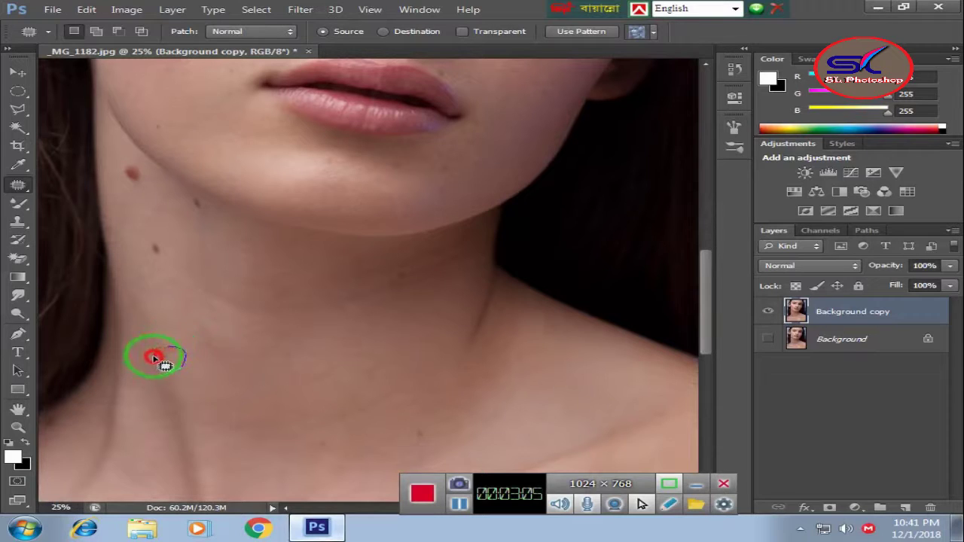
drag(154, 359, 197, 348)
mouse_move(194, 351)
mouse_down()
mouse_move(172, 251)
mouse_move(150, 249)
mouse_up()
Step: Patch another dark neck spot below the jaw with nearby clean skin
mouse_move(167, 279)
mouse_down()
mouse_move(153, 179)
mouse_move(142, 181)
mouse_up()
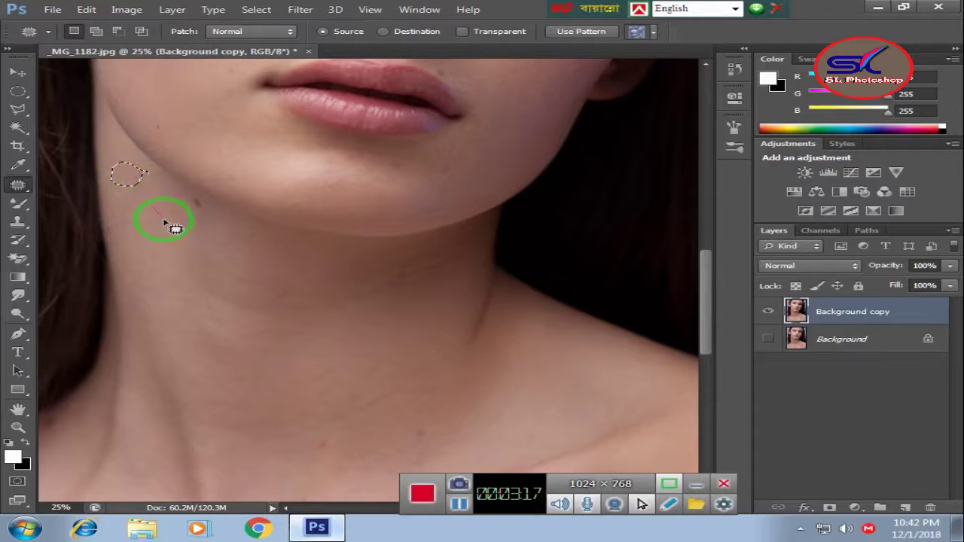
mouse_move(129, 174)
mouse_down()
mouse_move(217, 218)
mouse_move(200, 256)
mouse_move(276, 260)
mouse_up()
scroll(192, 253, up, 2)
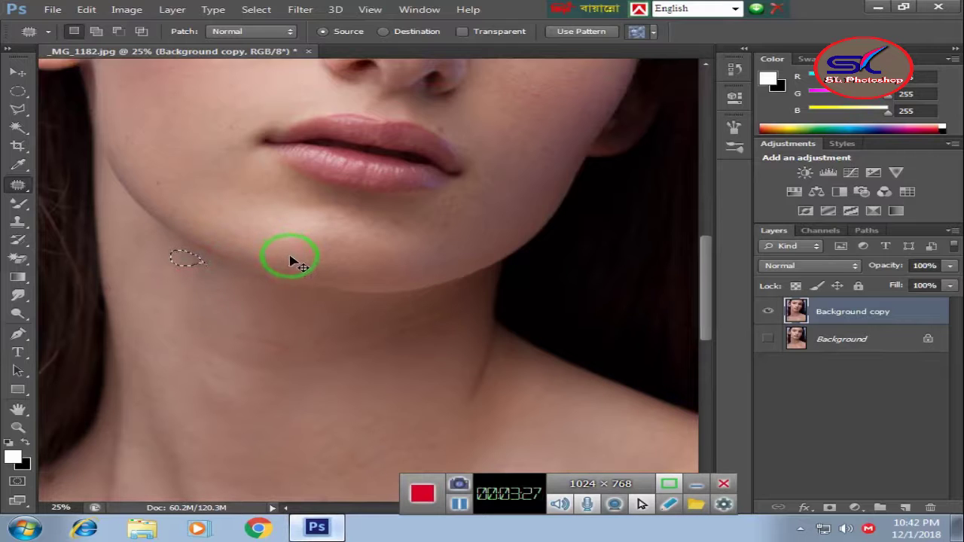
scroll(291, 267, up, 2)
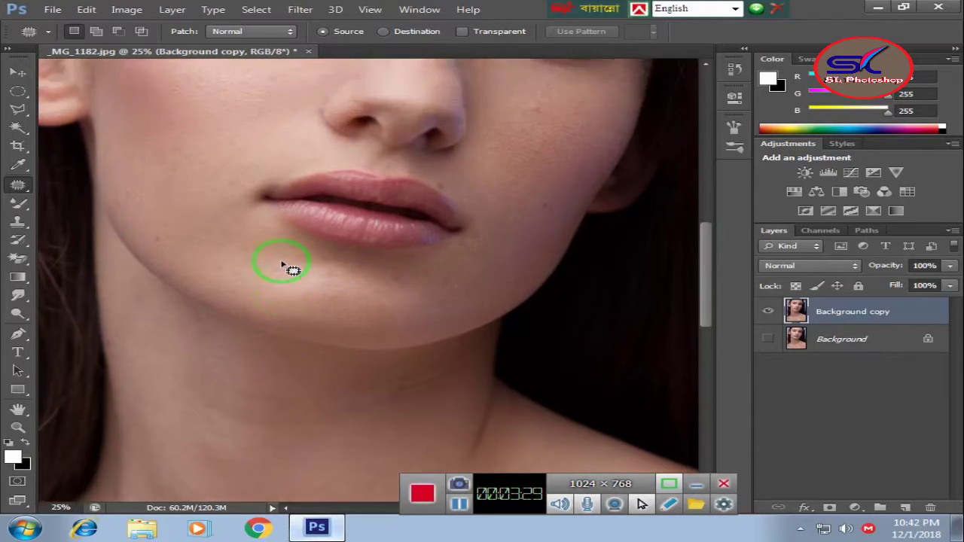
scroll(291, 267, up, 1)
right_click(18, 186)
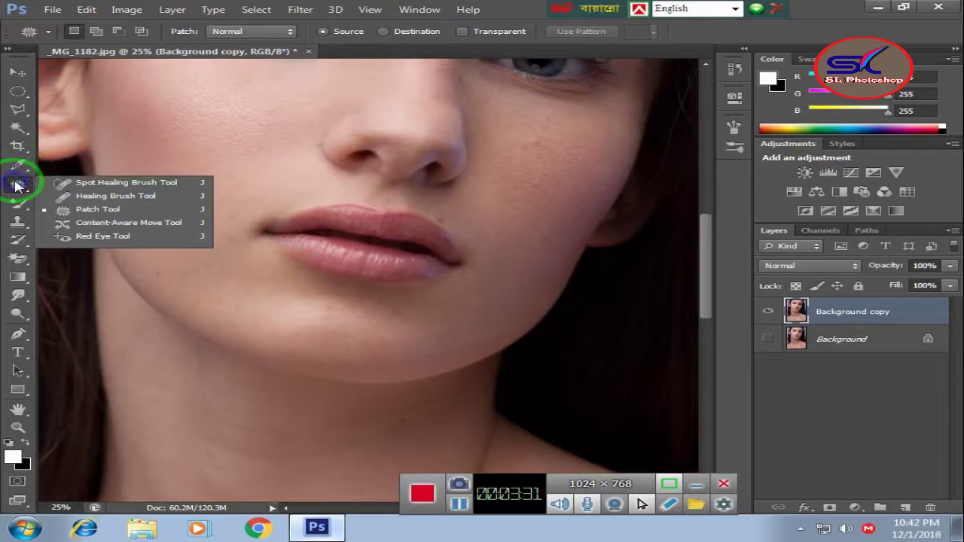
Step: Switch to the Spot Healing Brush and heal spots on the chin, cheek and upper lip
click(78, 184)
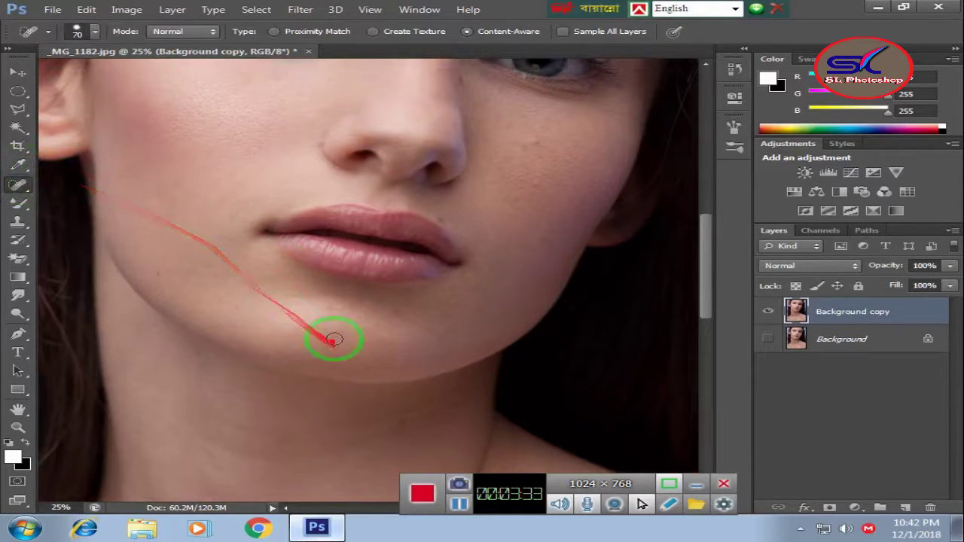
click(401, 417)
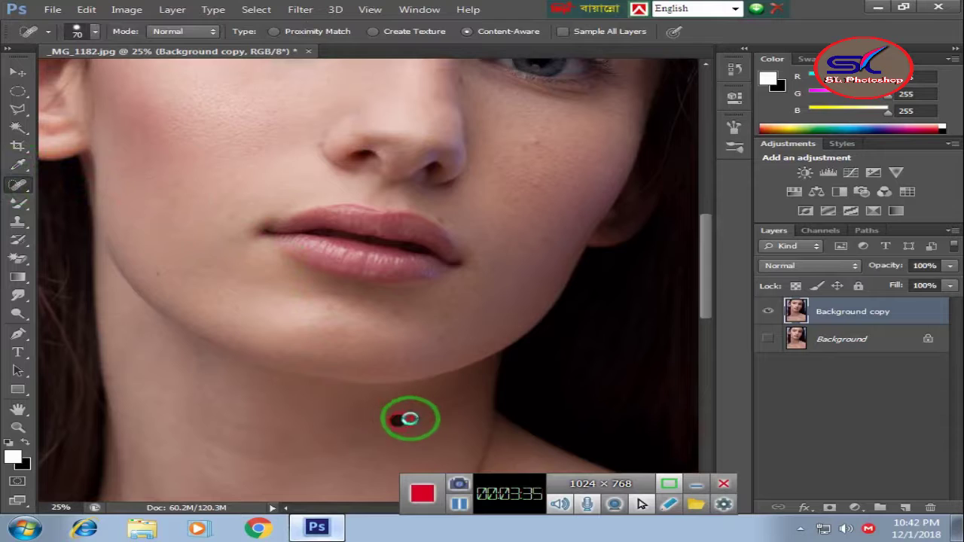
click(547, 240)
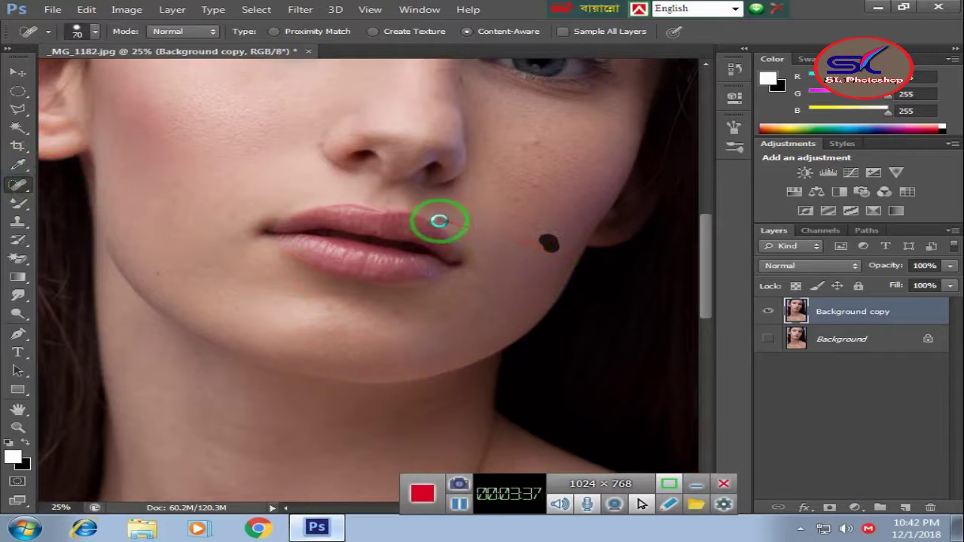
click(443, 218)
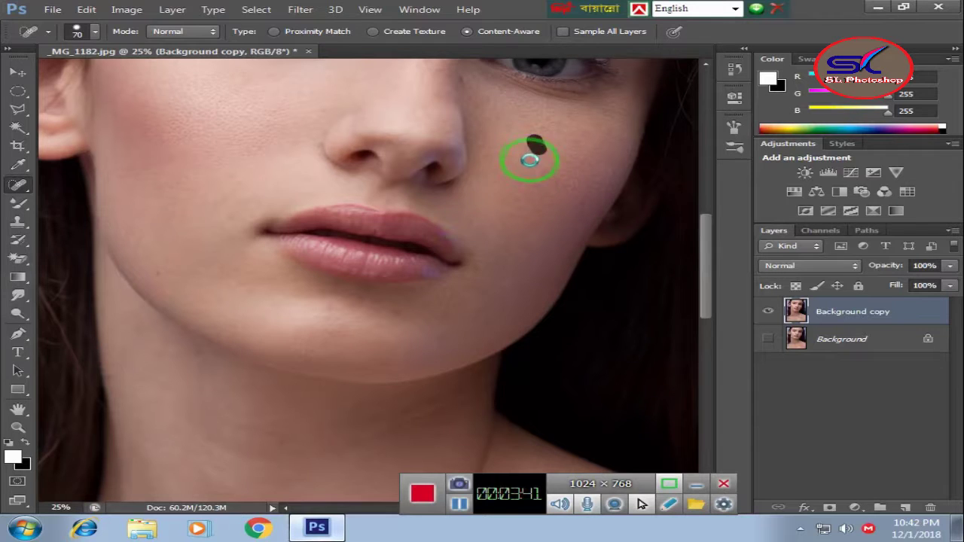
Step: Spot-heal the remaining blemishes on the forehead and cheek
scroll(530, 159, up, 2)
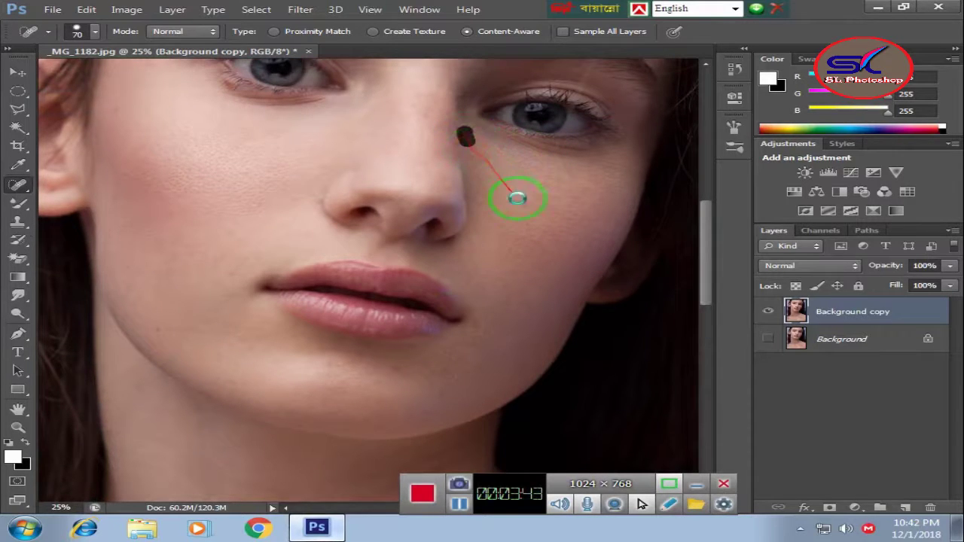
scroll(556, 283, up, 3)
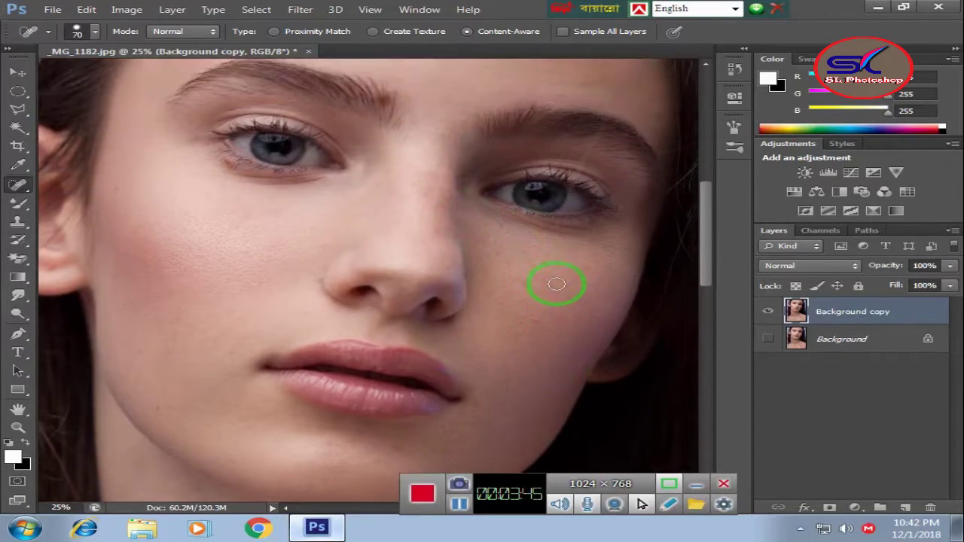
scroll(485, 243, up, 3)
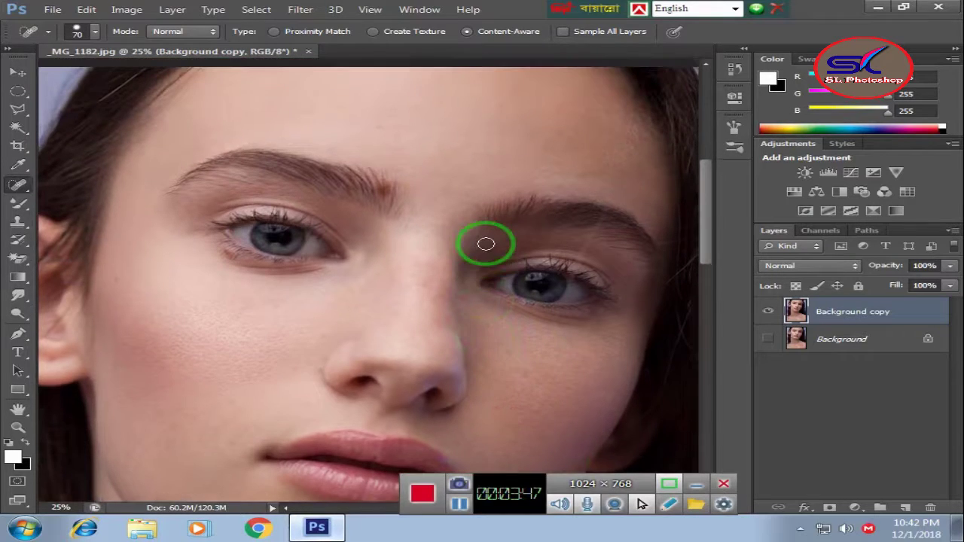
scroll(484, 241, up, 2)
click(384, 165)
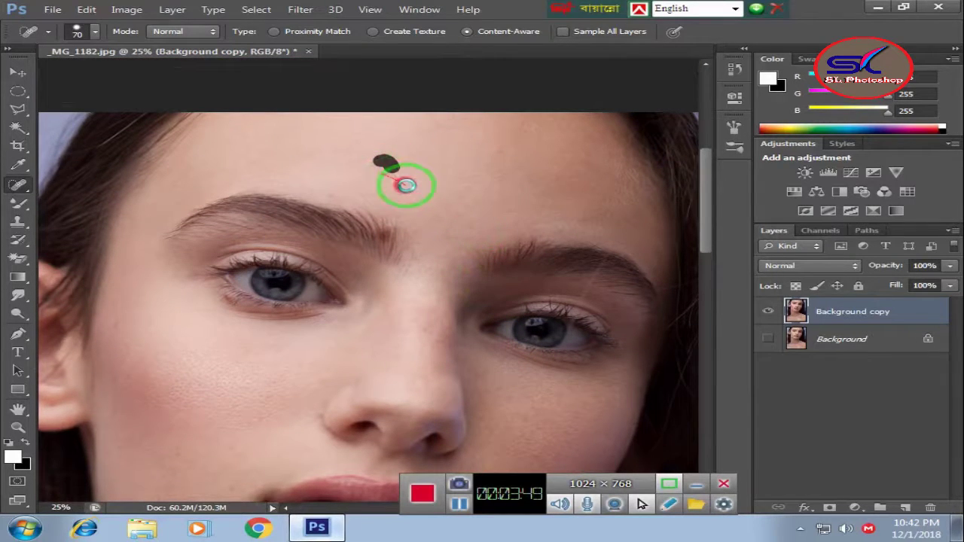
mouse_move(430, 190)
mouse_down()
mouse_move(113, 324)
mouse_move(549, 373)
mouse_up()
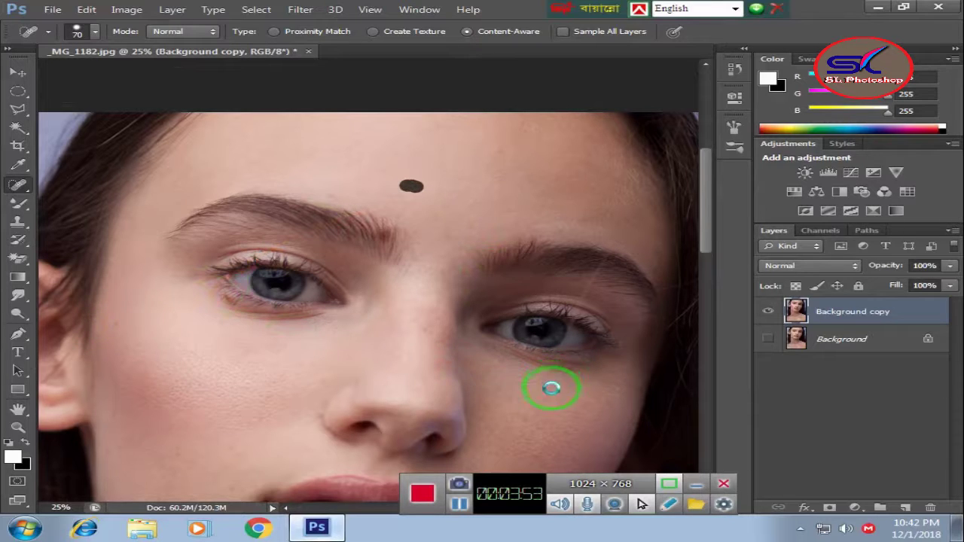
scroll(550, 394, down, 3)
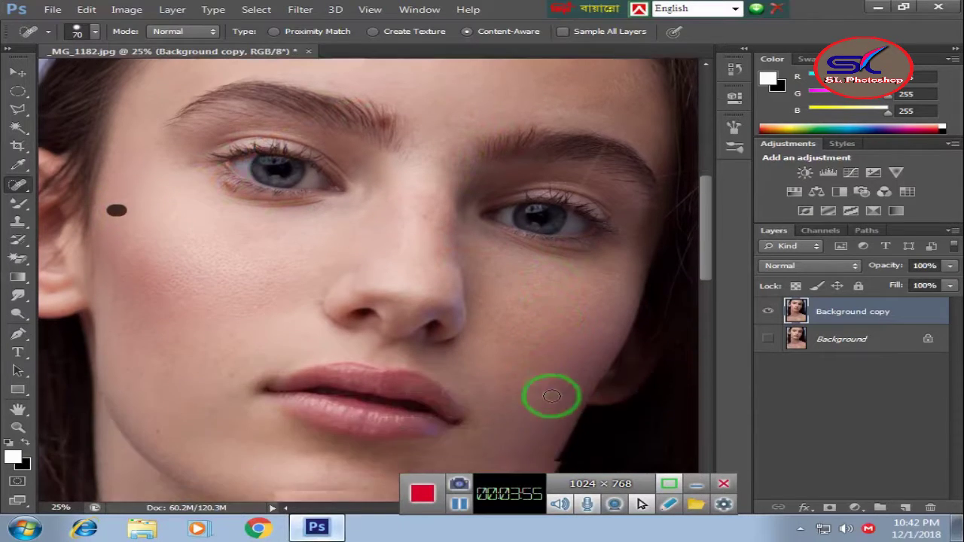
scroll(547, 394, down, 1)
drag(477, 370, 449, 358)
Step: Spot-heal the marks on the lower neck, lower-left neck and along the collarbone
scroll(449, 354, down, 2)
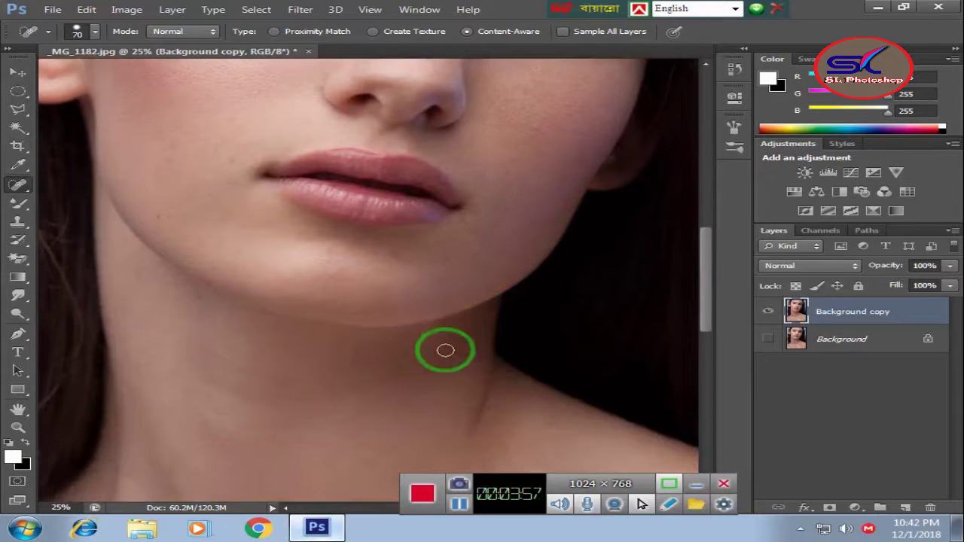
scroll(445, 344, down, 1)
scroll(443, 339, down, 2)
scroll(448, 328, down, 2)
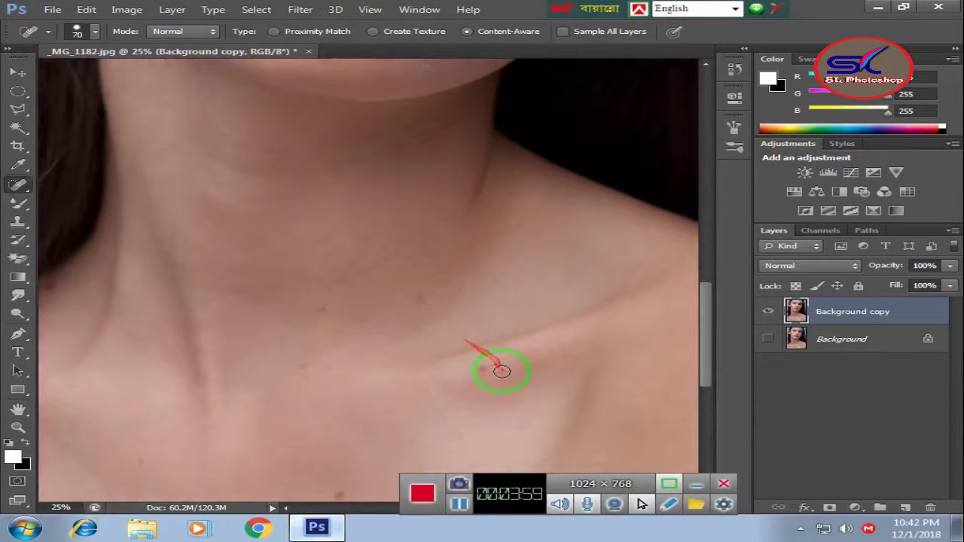
mouse_move(486, 369)
mouse_down()
mouse_move(345, 496)
mouse_move(323, 370)
mouse_up()
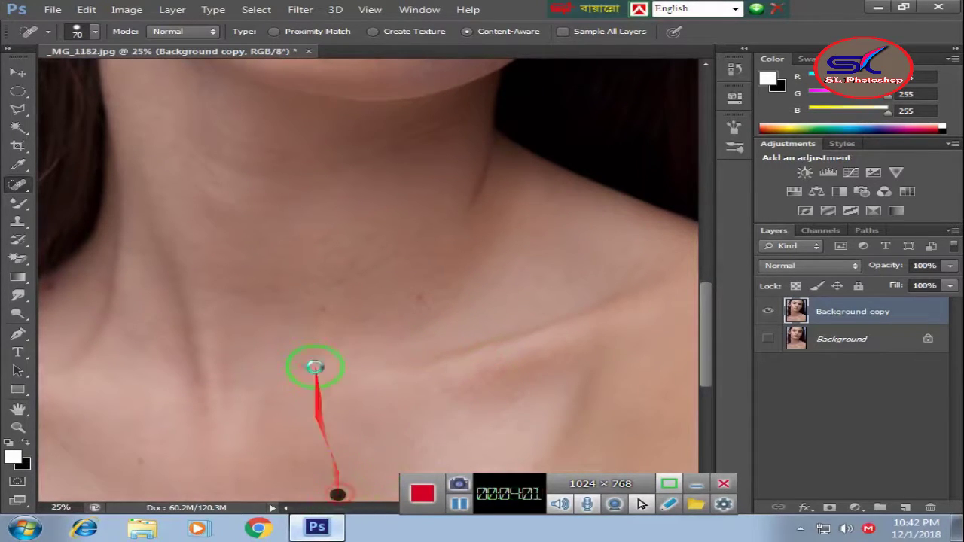
drag(322, 307, 137, 462)
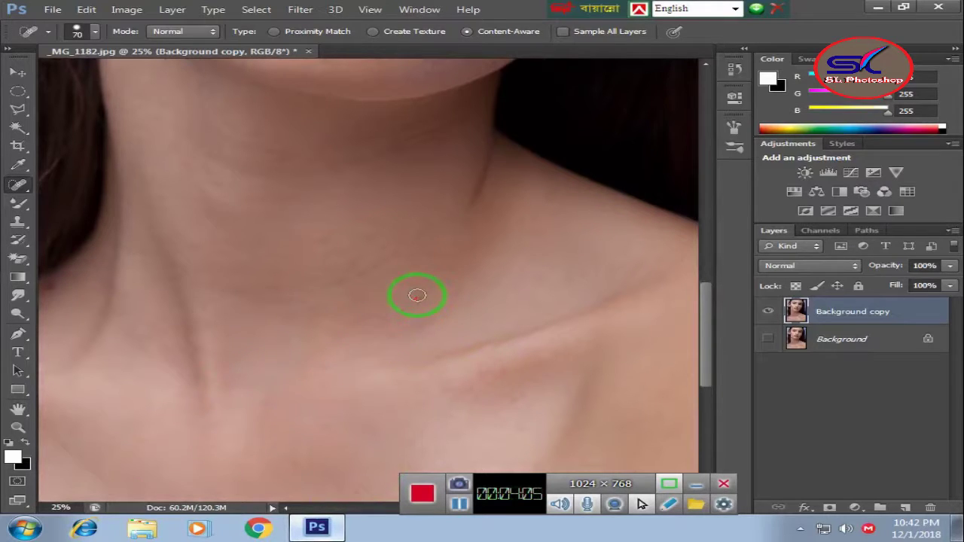
drag(417, 296, 427, 308)
Step: Scroll back up from the collarbone to the face
scroll(541, 353, up, 1)
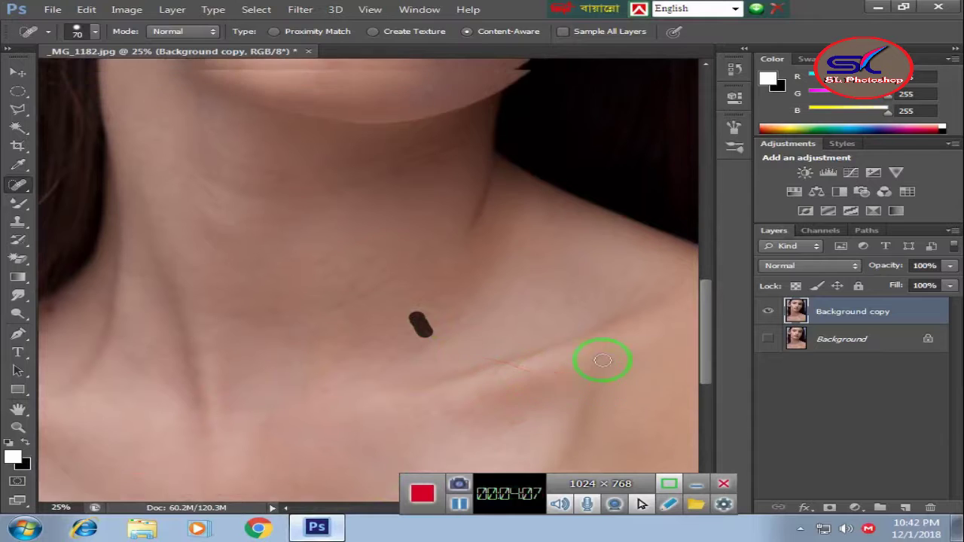
scroll(601, 362, up, 2)
scroll(608, 355, up, 4)
scroll(605, 351, up, 4)
scroll(604, 355, up, 3)
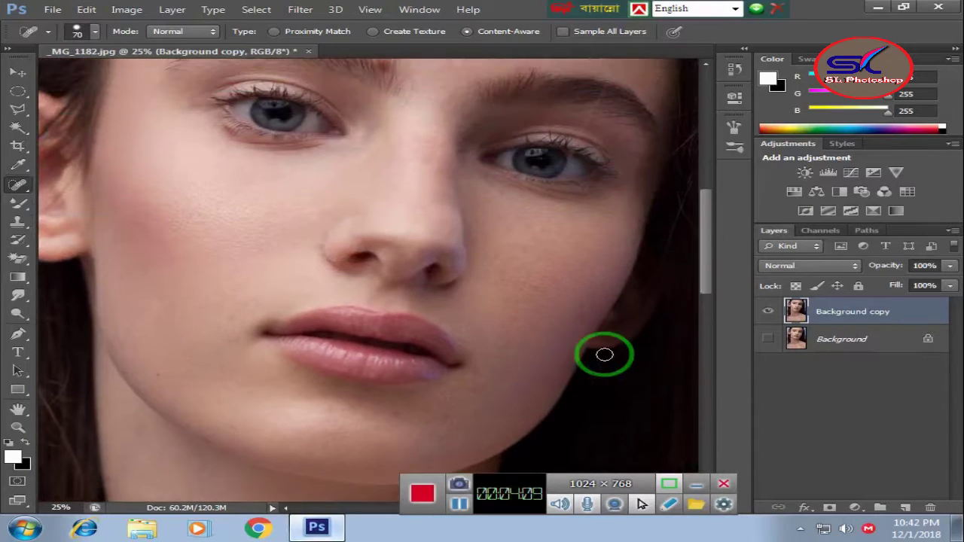
scroll(604, 355, up, 2)
scroll(605, 354, up, 1)
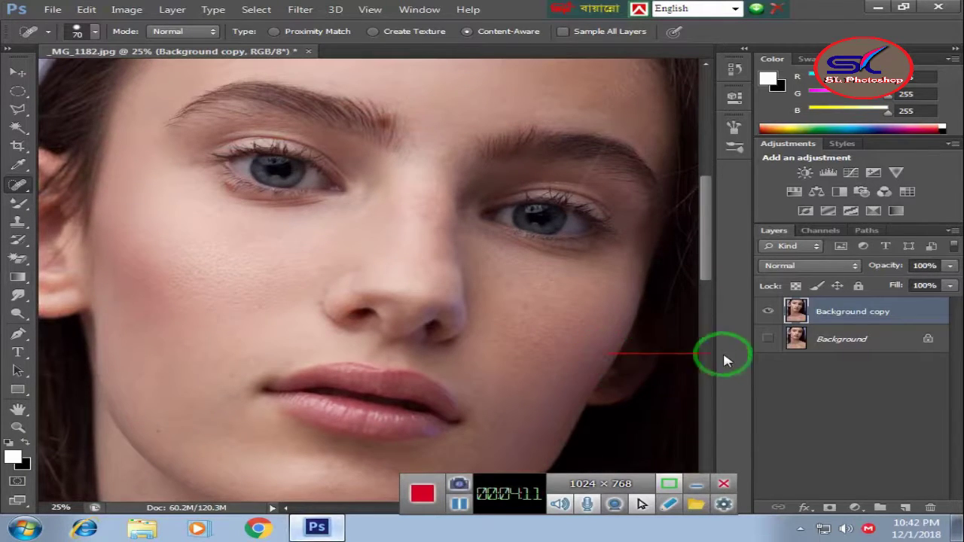
click(768, 338)
click(768, 311)
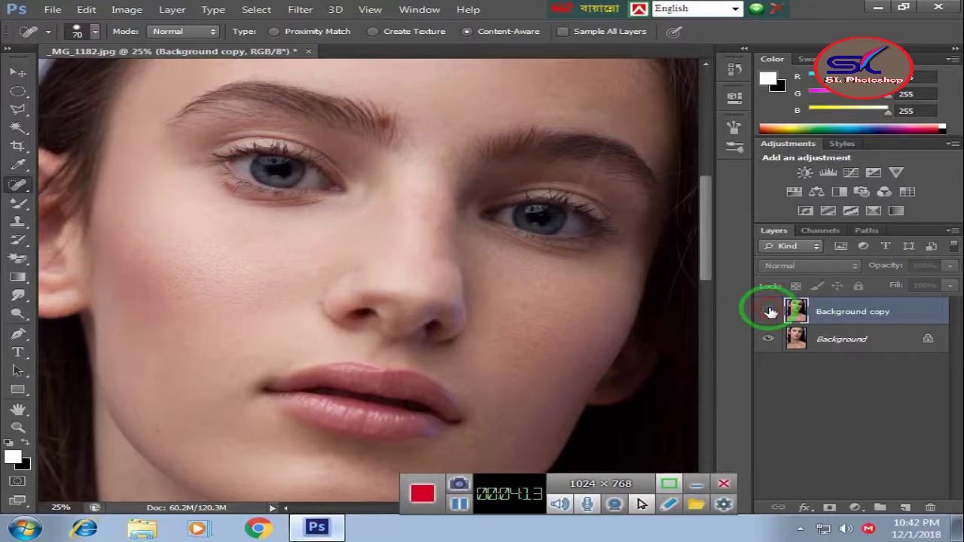
click(769, 312)
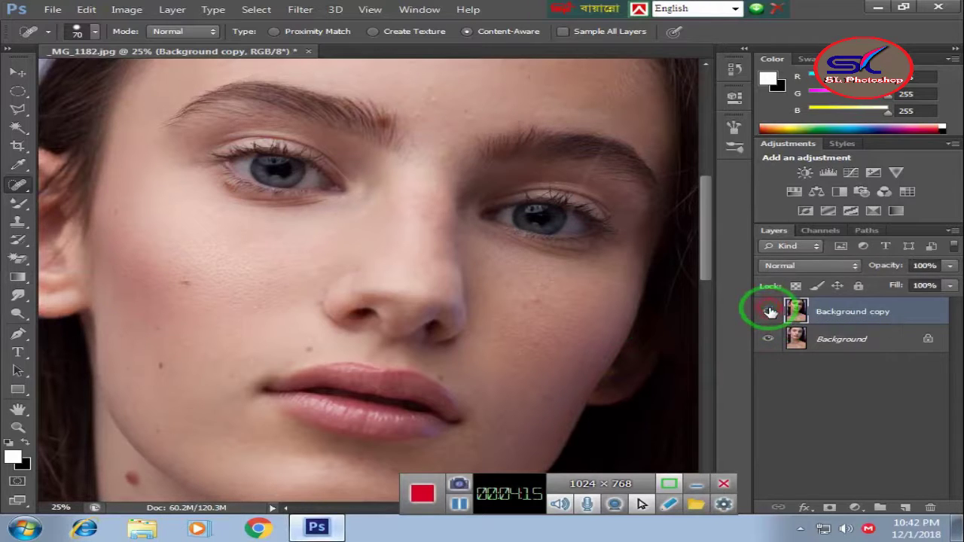
click(769, 312)
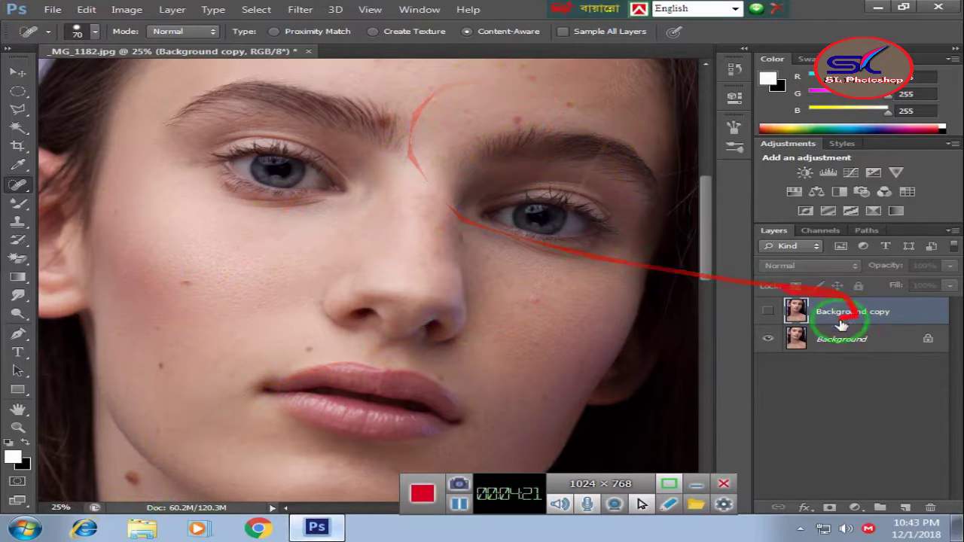
click(768, 312)
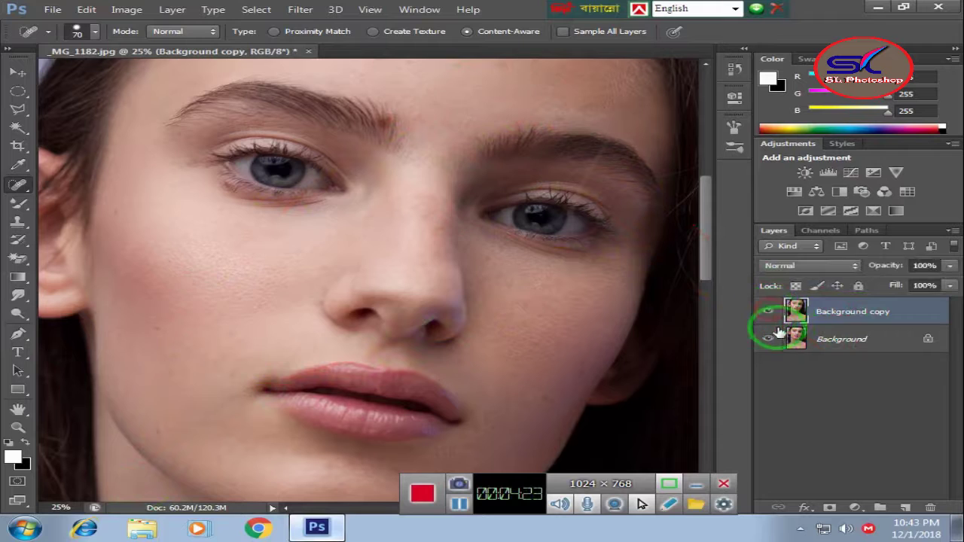
Step: Heal a small spot near the nose bridge and zoom in on the eyes
click(369, 190)
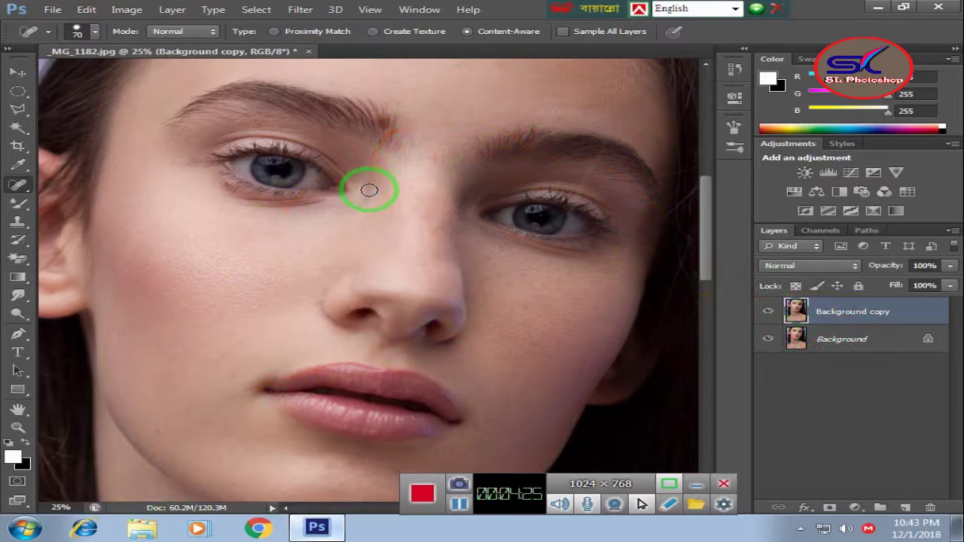
scroll(381, 160, up, 2)
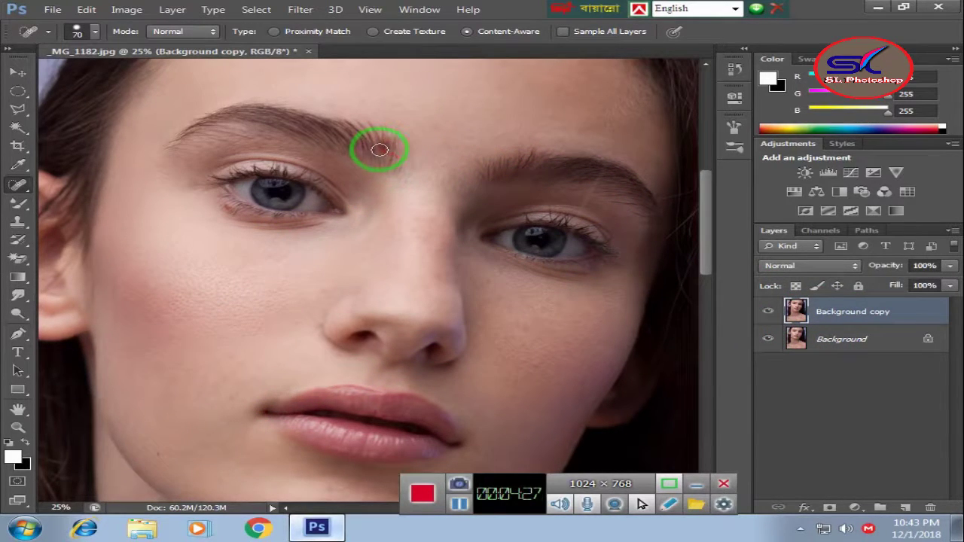
scroll(379, 150, up, 2)
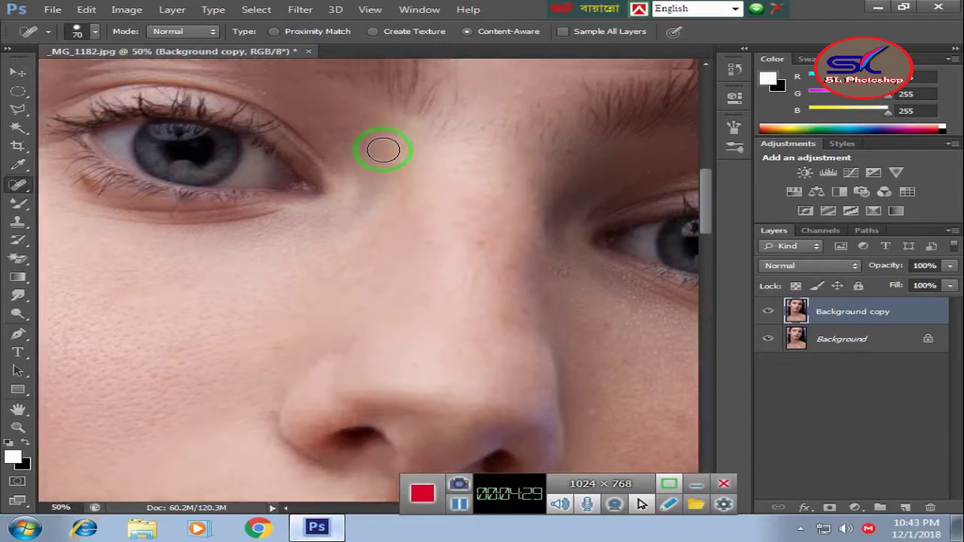
scroll(383, 150, up, 2)
scroll(382, 150, up, 3)
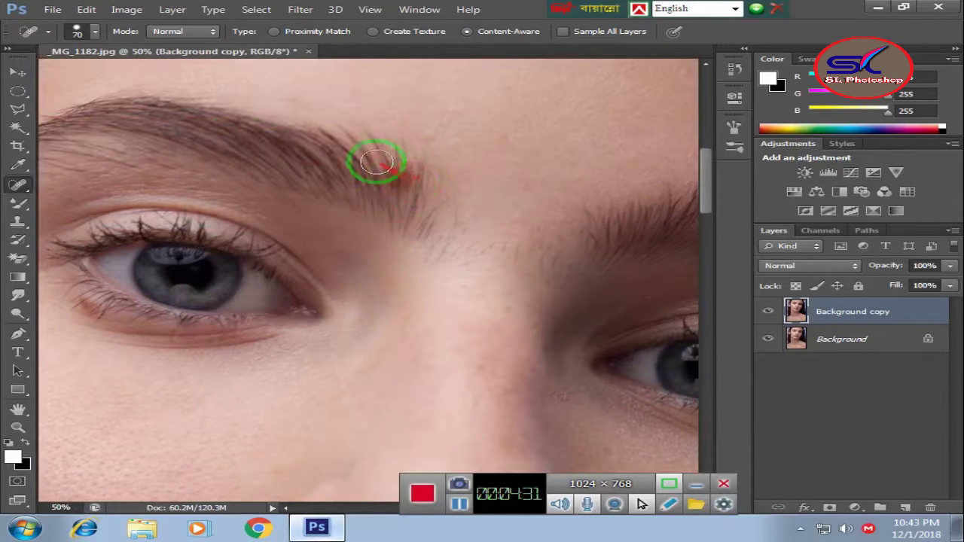
Step: With the Patch Tool, outline the blemish at the left eyebrow's inner end
right_click(18, 187)
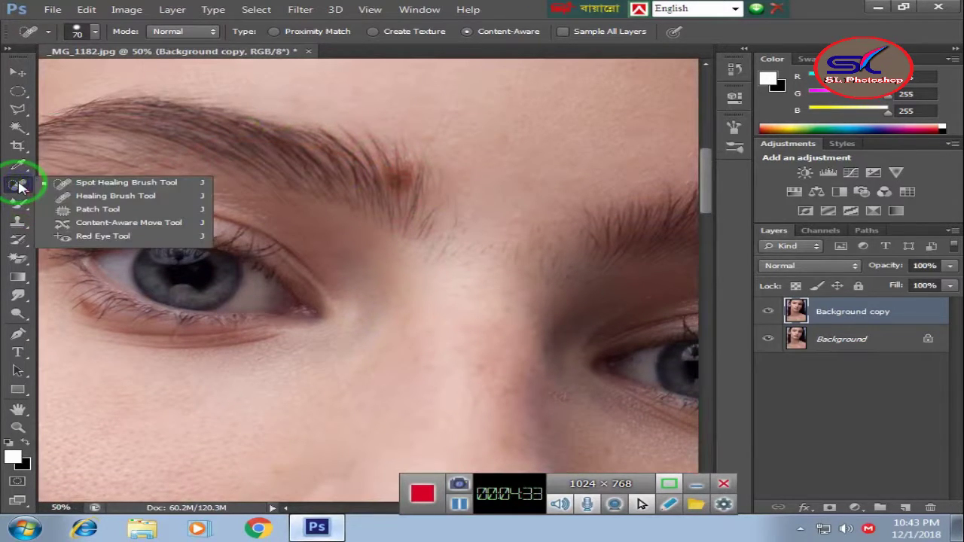
click(82, 216)
mouse_move(262, 213)
mouse_down()
mouse_move(379, 192)
mouse_move(421, 161)
mouse_move(380, 175)
mouse_move(380, 192)
mouse_move(392, 194)
mouse_move(350, 185)
mouse_up()
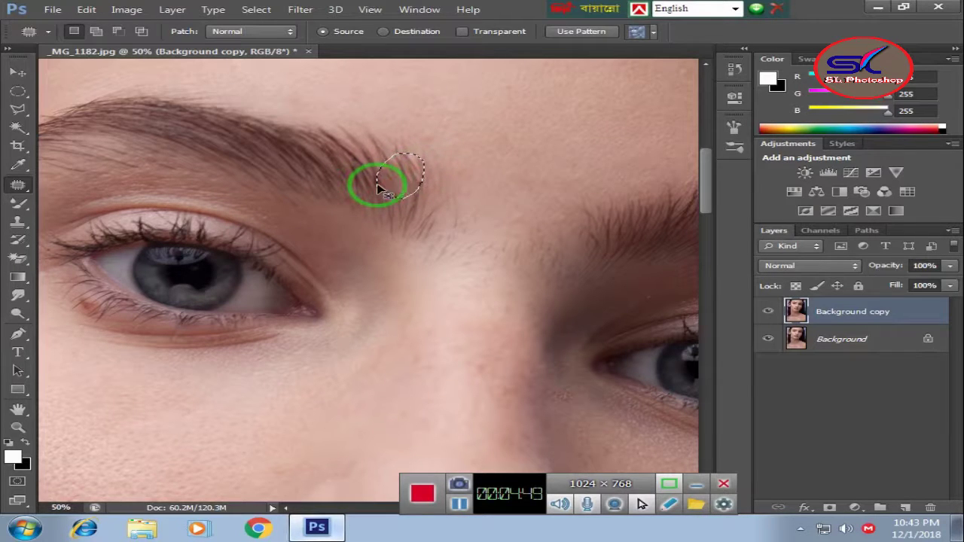
Step: Deselect the eyebrow patch, zoom around to check the healed skin, and show the brush variants
key(ctrl+d)
drag(376, 189, 506, 107)
scroll(513, 106, down, 2)
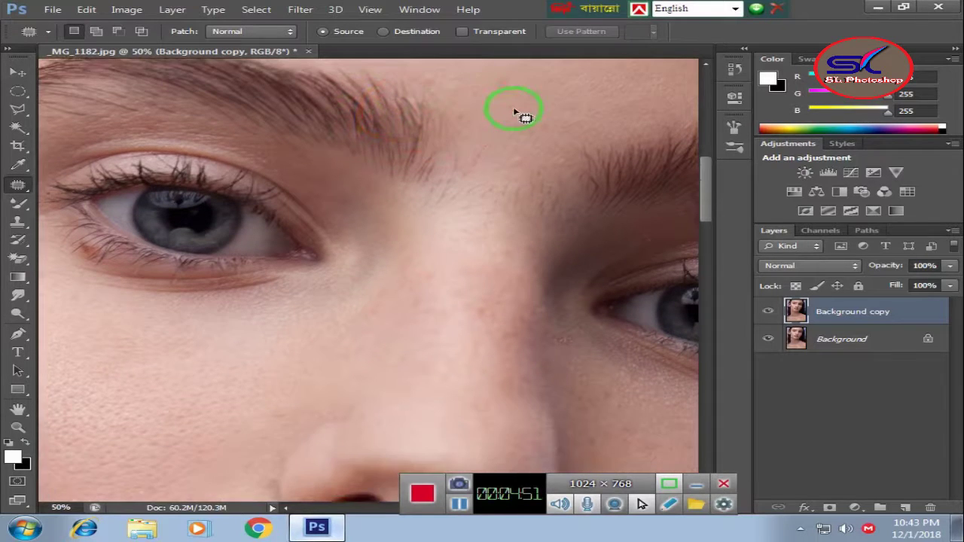
scroll(515, 112, down, 3)
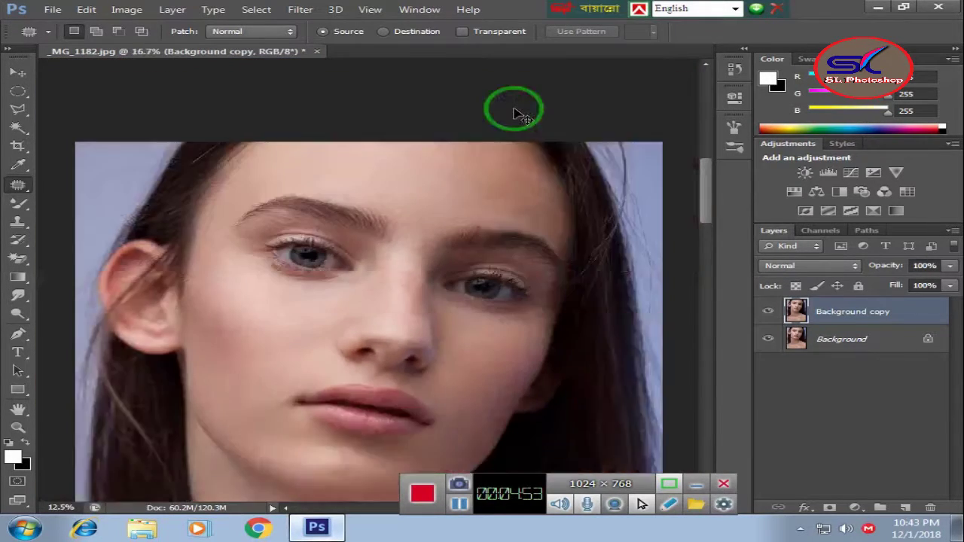
scroll(515, 113, up, 1)
scroll(514, 113, up, 1)
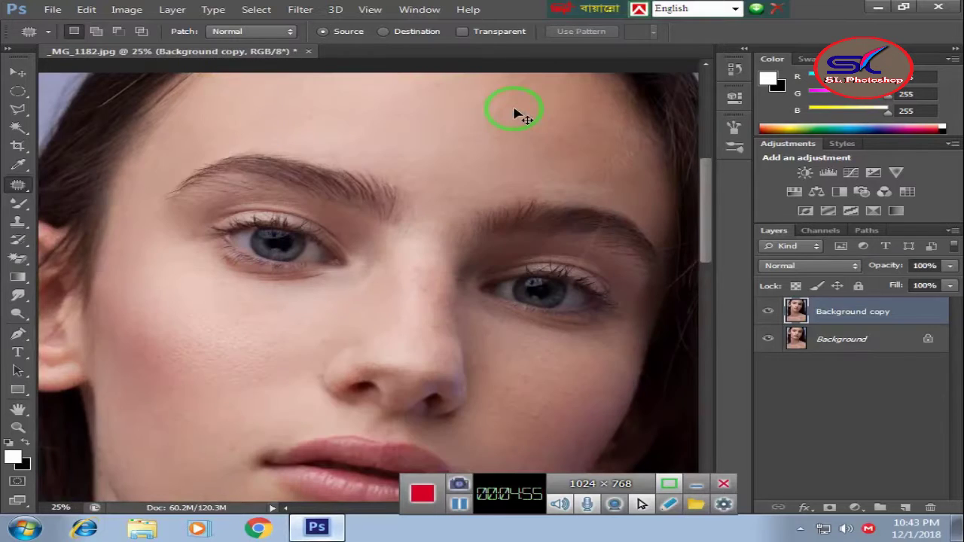
scroll(514, 113, down, 2)
scroll(515, 113, down, 1)
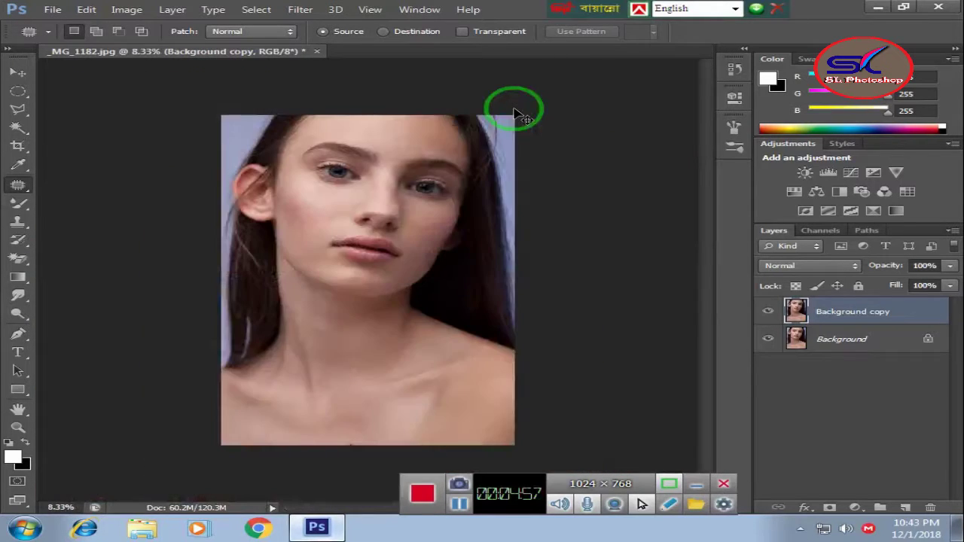
scroll(515, 113, up, 1)
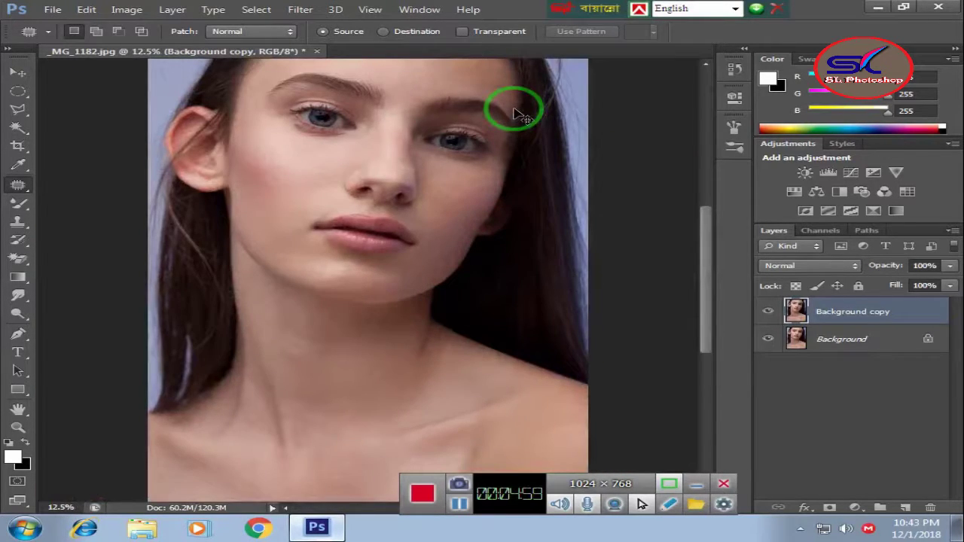
scroll(476, 189, up, 1)
scroll(475, 188, down, 1)
scroll(475, 189, up, 1)
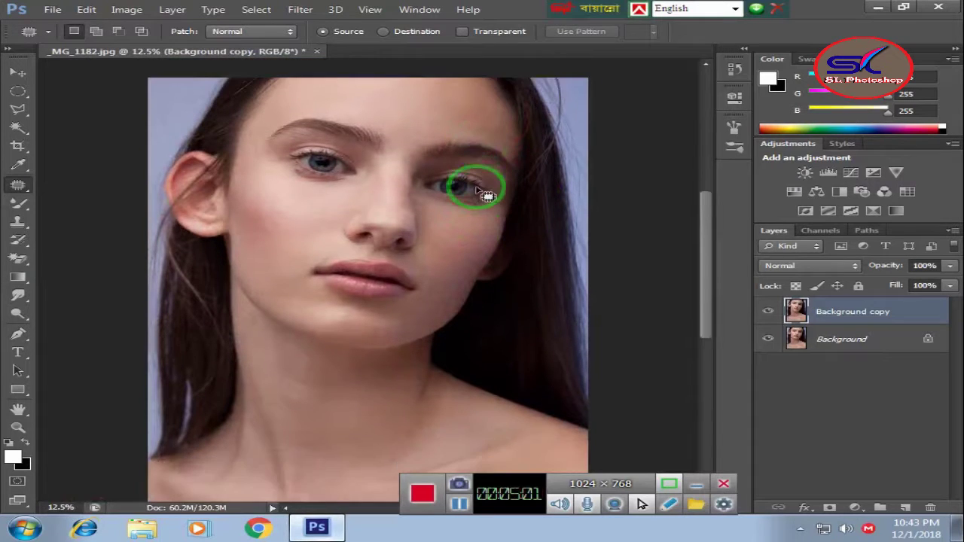
scroll(475, 188, down, 1)
scroll(476, 190, up, 1)
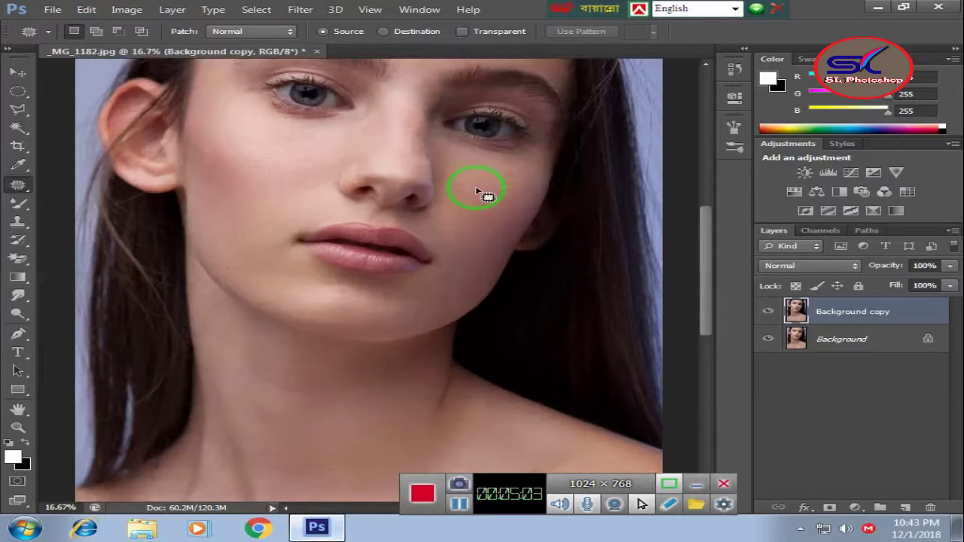
scroll(476, 190, up, 1)
scroll(392, 217, up, 3)
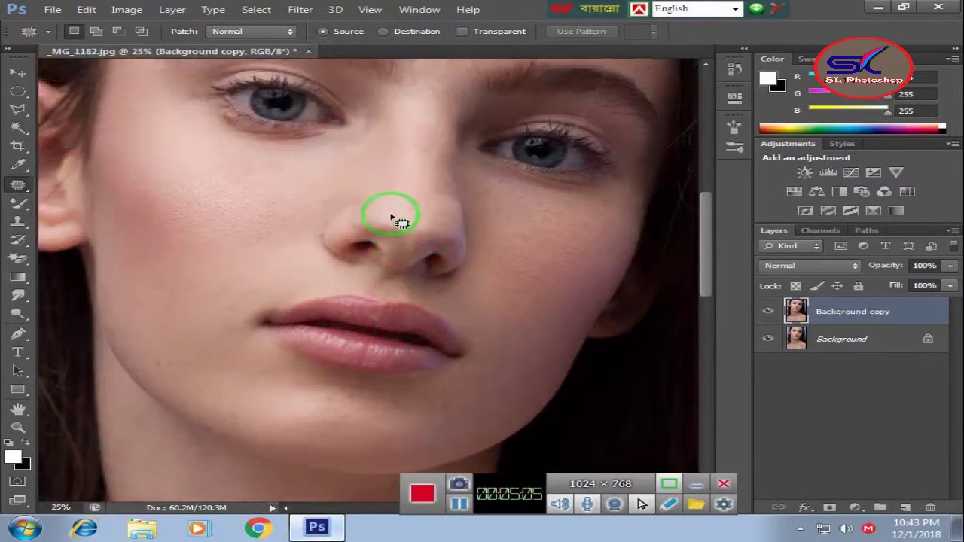
scroll(381, 165, up, 2)
scroll(381, 163, up, 2)
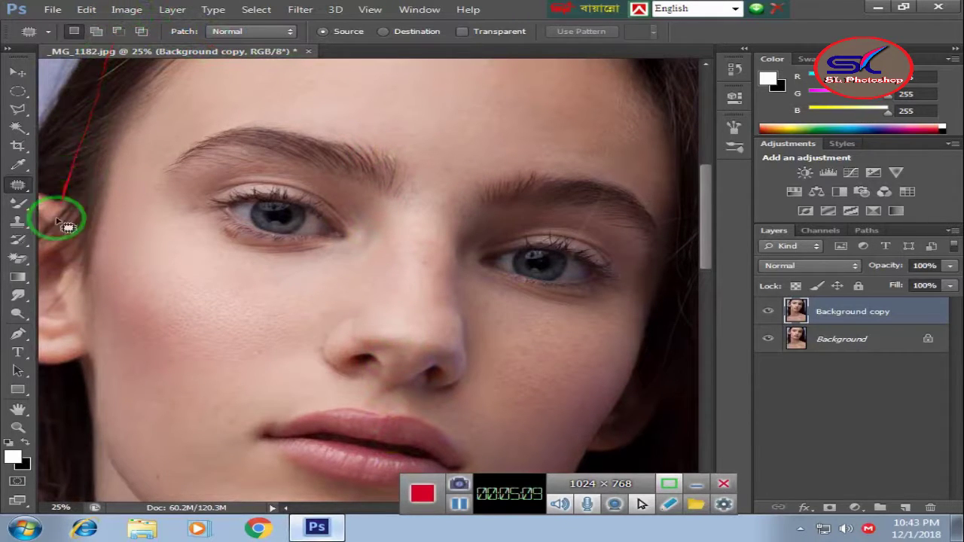
click(22, 205)
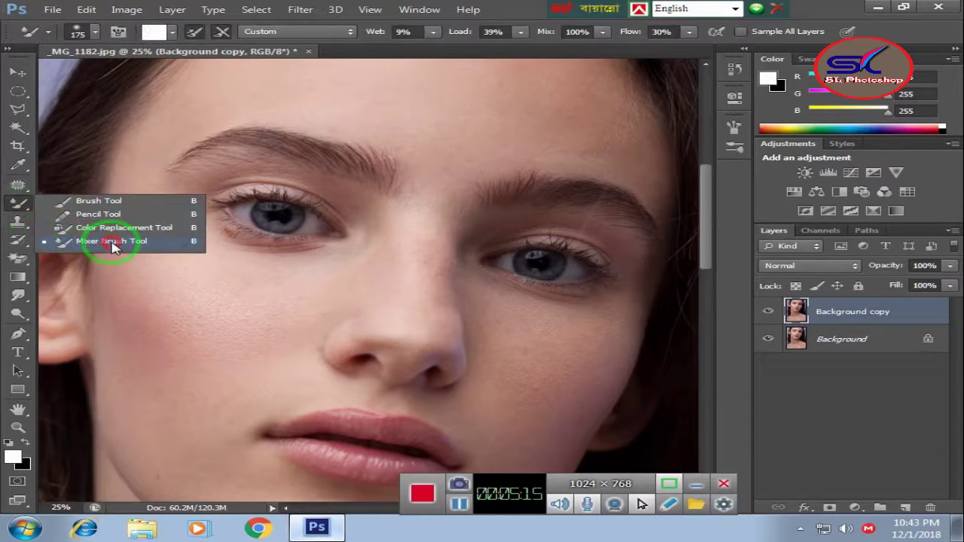
Step: Select the Mixer Brush with 9% wet, 39% load, 100% mix and 30% flow
click(112, 243)
click(24, 205)
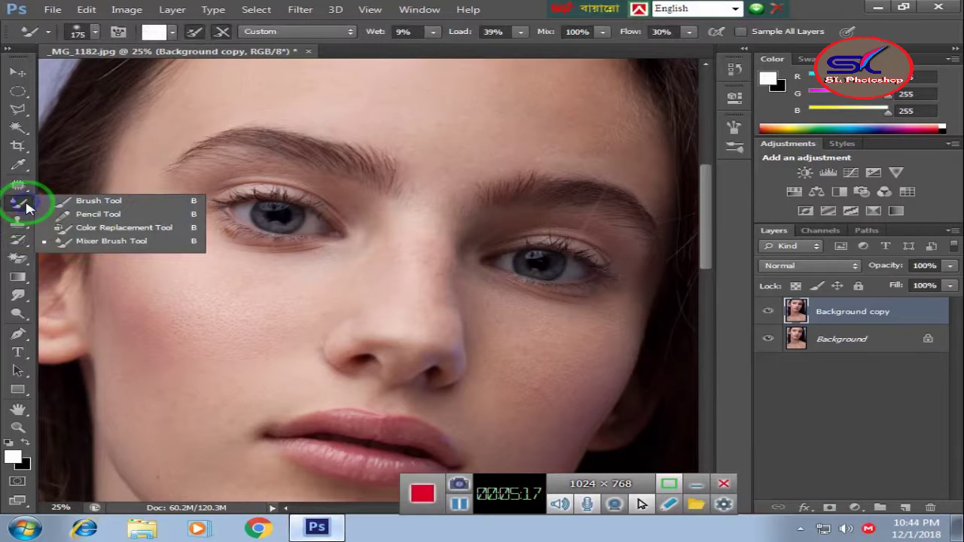
click(82, 241)
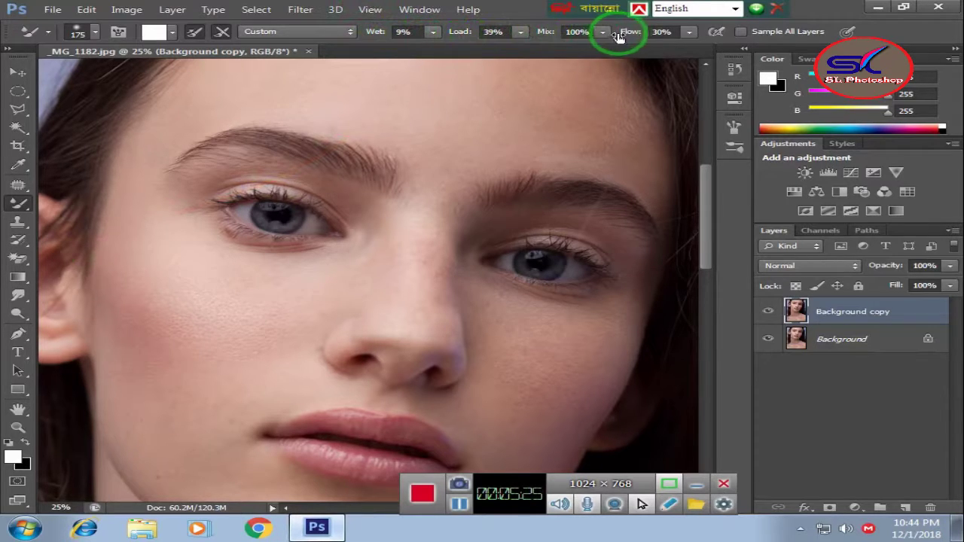
drag(372, 136, 162, 397)
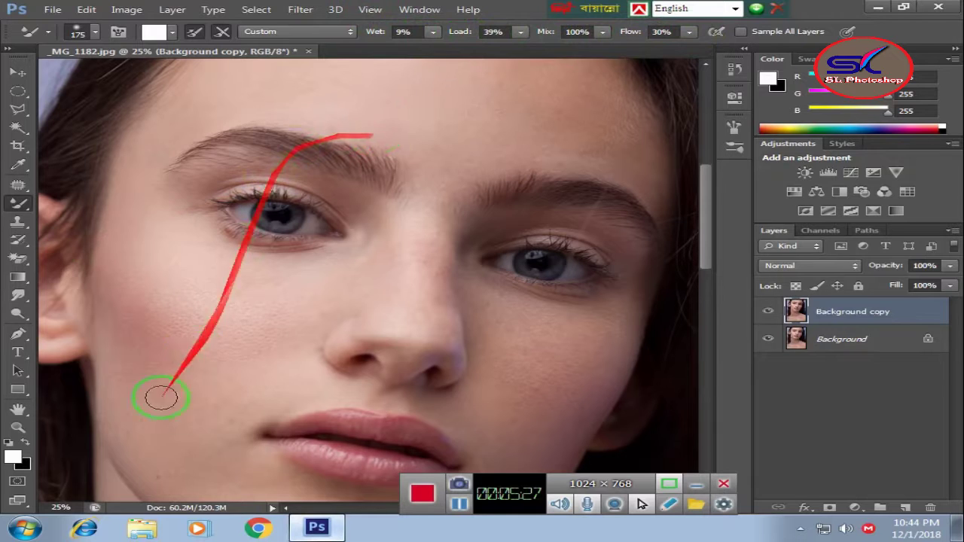
Step: Sample a pale pink skin tone from the face as the foreground colour, back on the Mixer Brush
click(18, 164)
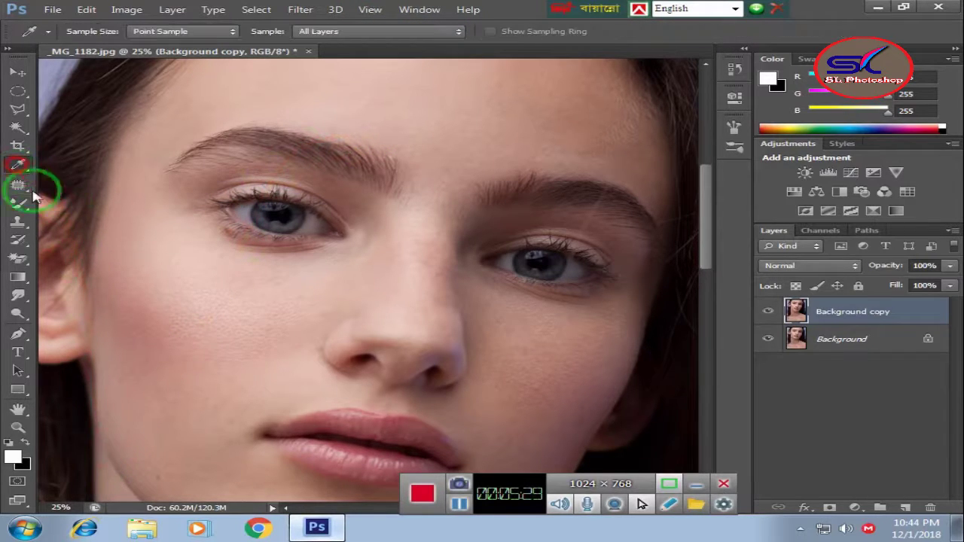
drag(43, 254, 194, 279)
drag(151, 319, 86, 405)
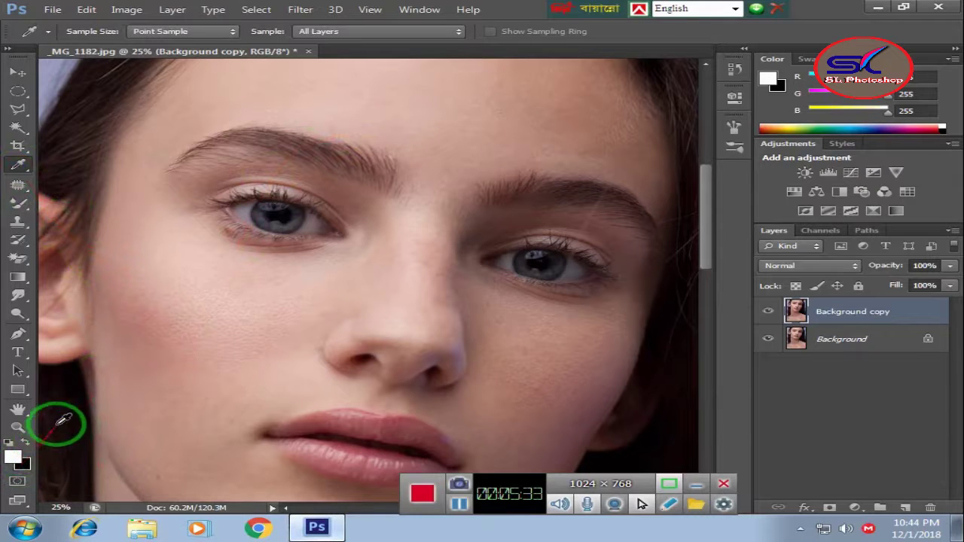
drag(190, 330, 313, 94)
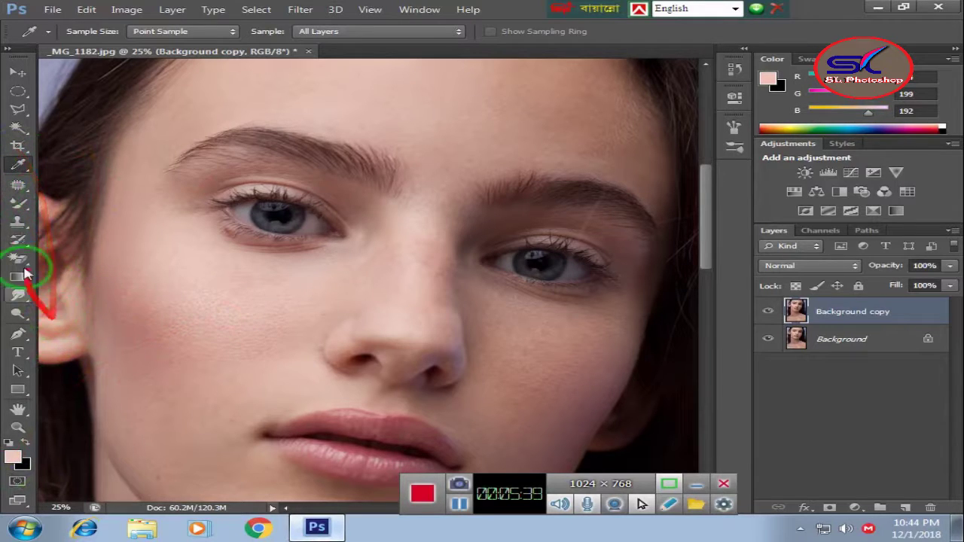
drag(20, 213, 105, 253)
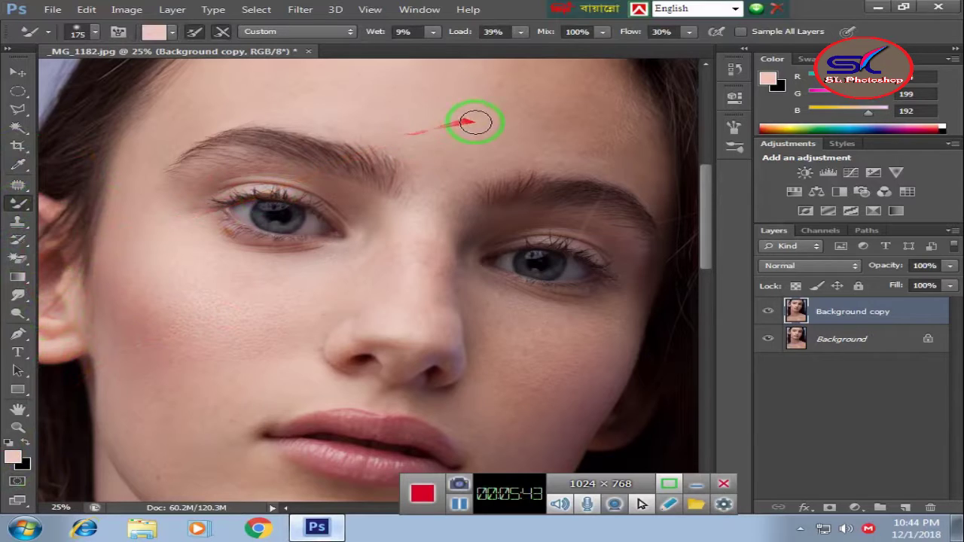
Step: Blend the forehead skin with a Mixer Brush stroke and hide the original Background layer
scroll(490, 122, up, 1)
scroll(503, 122, up, 2)
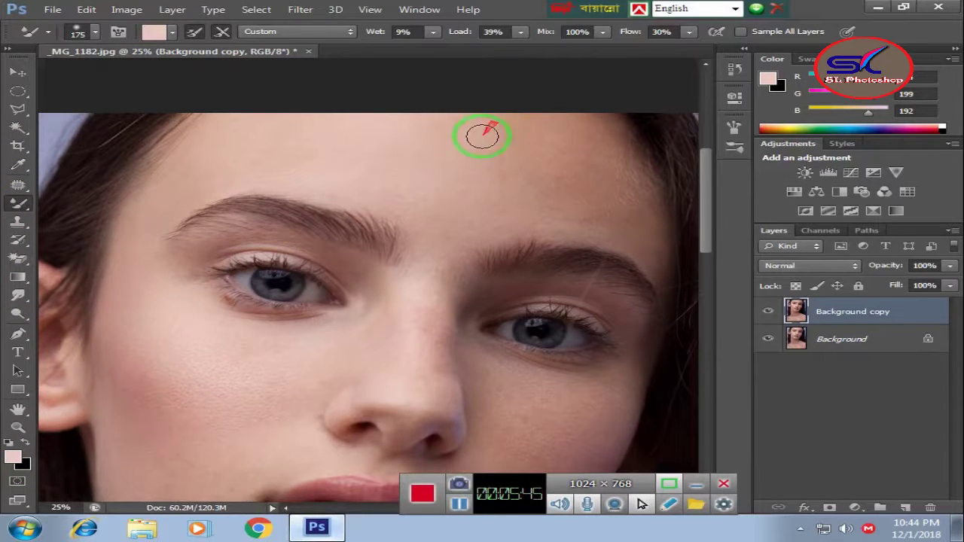
mouse_move(482, 135)
mouse_down()
mouse_move(415, 192)
mouse_move(447, 277)
mouse_up()
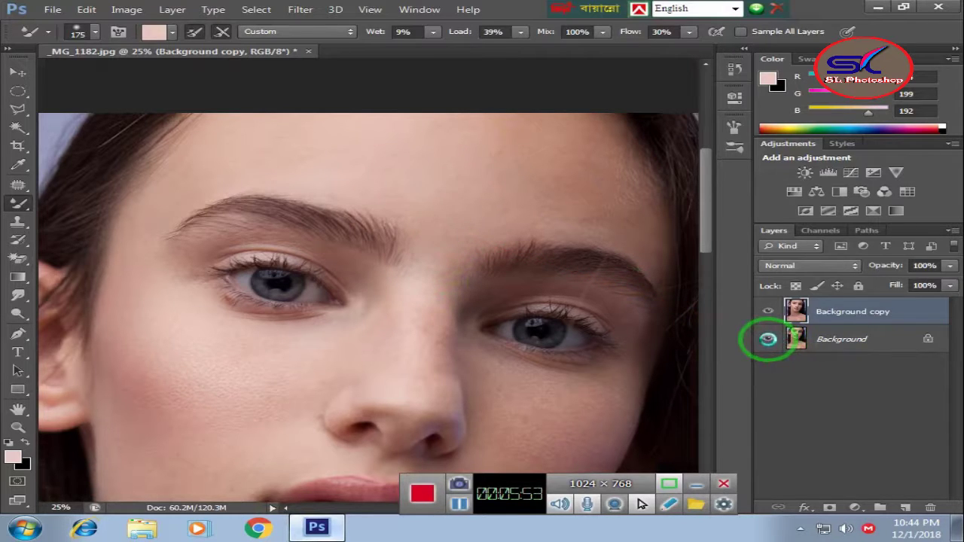
drag(768, 339, 513, 253)
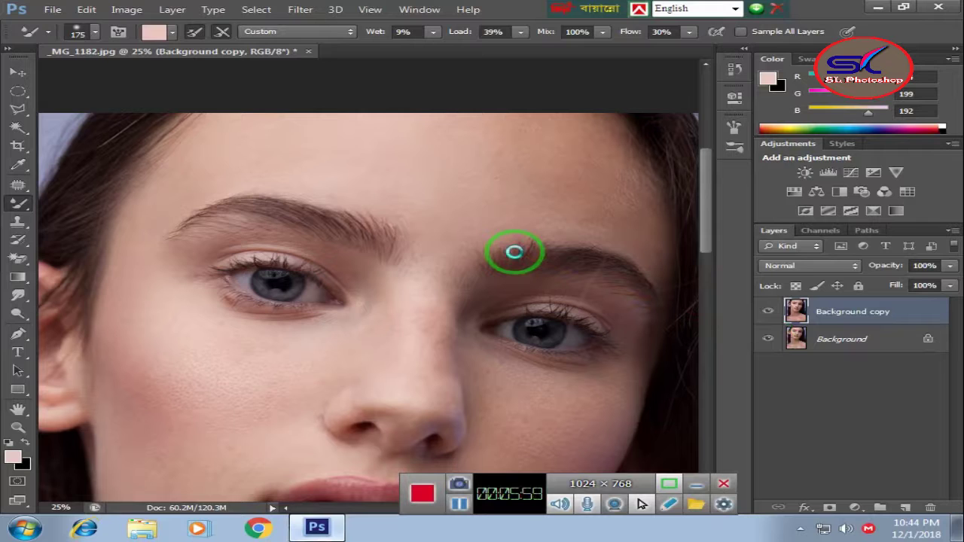
click(765, 341)
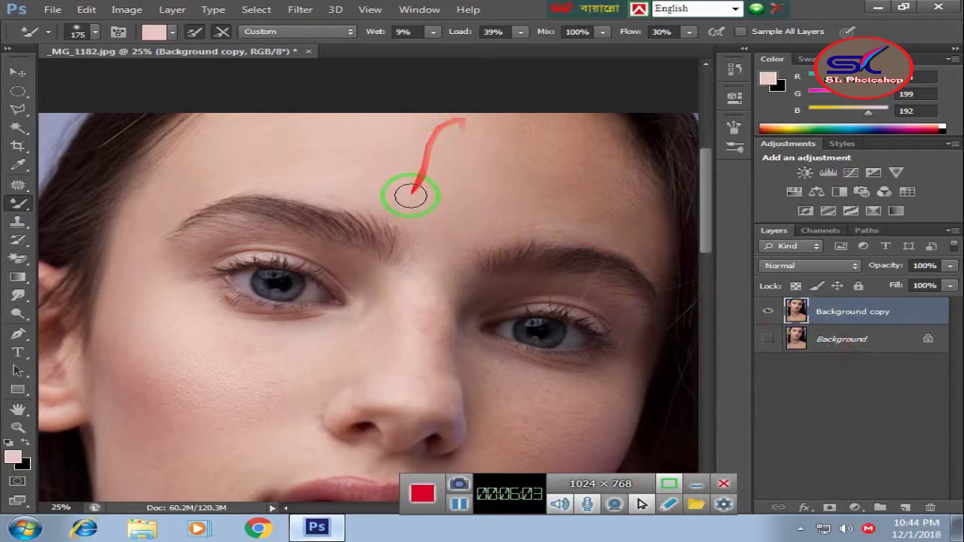
Step: Smooth the skin across the forehead, down under the eye and along the cheek
mouse_move(411, 196)
mouse_down()
mouse_move(537, 201)
mouse_move(511, 199)
mouse_up()
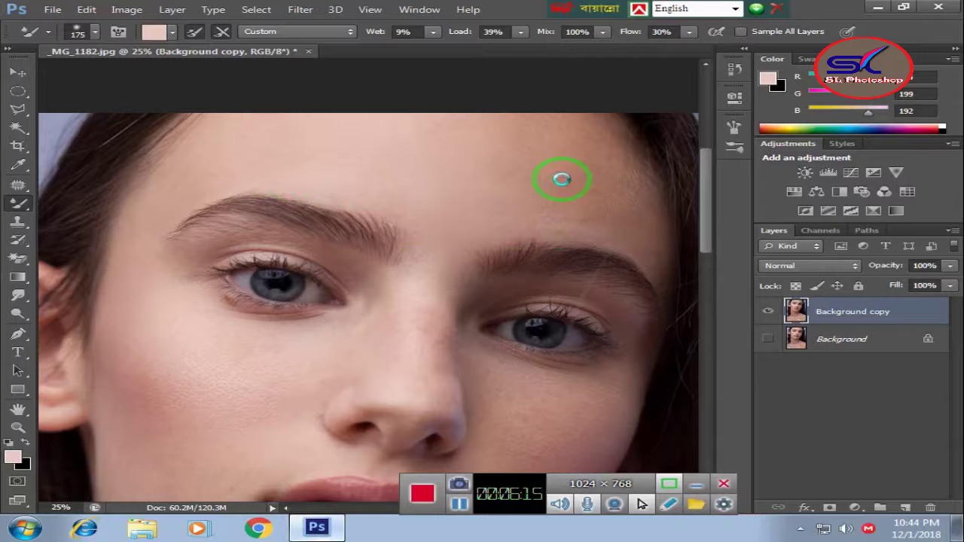
mouse_move(512, 190)
mouse_down()
mouse_move(318, 337)
mouse_move(217, 385)
mouse_up()
scroll(172, 415, down, 1)
mouse_move(323, 409)
mouse_down()
mouse_move(613, 286)
mouse_move(236, 381)
mouse_move(316, 295)
mouse_move(410, 226)
mouse_move(430, 280)
mouse_move(442, 254)
mouse_move(431, 281)
mouse_move(419, 249)
mouse_move(414, 258)
mouse_move(427, 282)
mouse_move(437, 254)
mouse_move(441, 276)
mouse_move(515, 318)
mouse_move(518, 334)
mouse_up()
scroll(236, 380, down, 1)
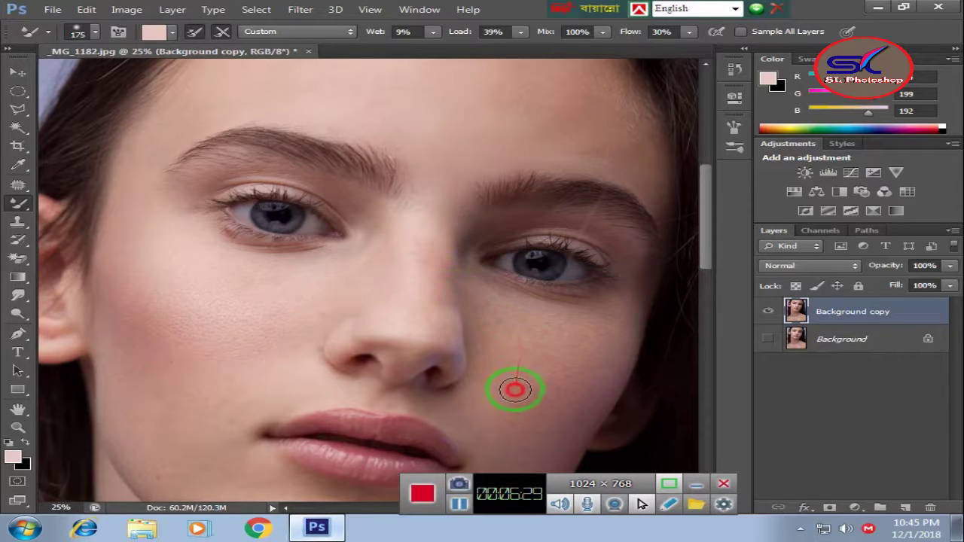
Step: Blend the skin on the lower cheek and across the cheek
mouse_move(516, 390)
mouse_down()
mouse_move(553, 379)
mouse_move(550, 420)
mouse_up()
mouse_move(548, 344)
mouse_down()
mouse_move(486, 390)
mouse_move(490, 327)
mouse_move(527, 321)
mouse_move(577, 336)
mouse_move(545, 394)
mouse_move(510, 366)
mouse_move(525, 406)
mouse_move(556, 406)
mouse_move(560, 442)
mouse_move(570, 349)
mouse_move(487, 387)
mouse_move(499, 426)
mouse_move(498, 364)
mouse_up()
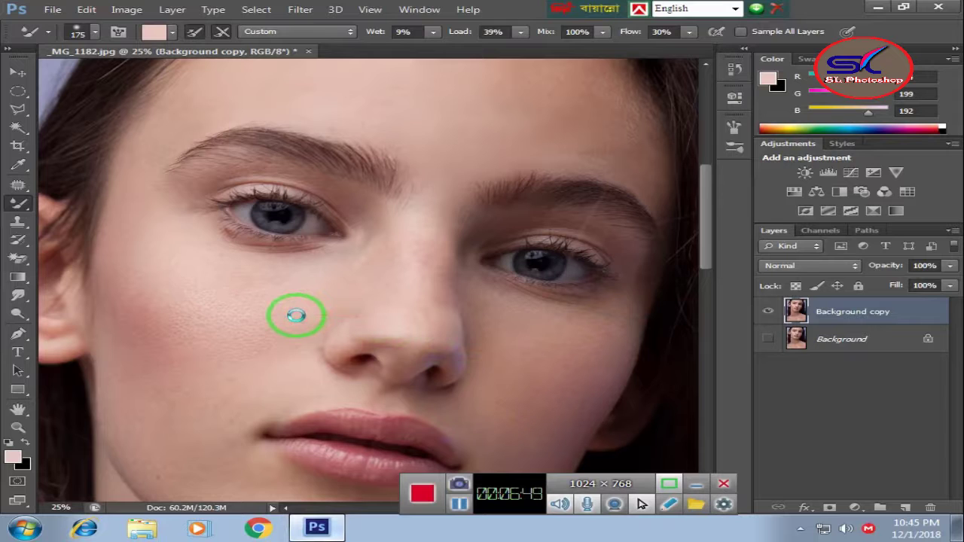
scroll(296, 315, down, 2)
scroll(296, 316, down, 1)
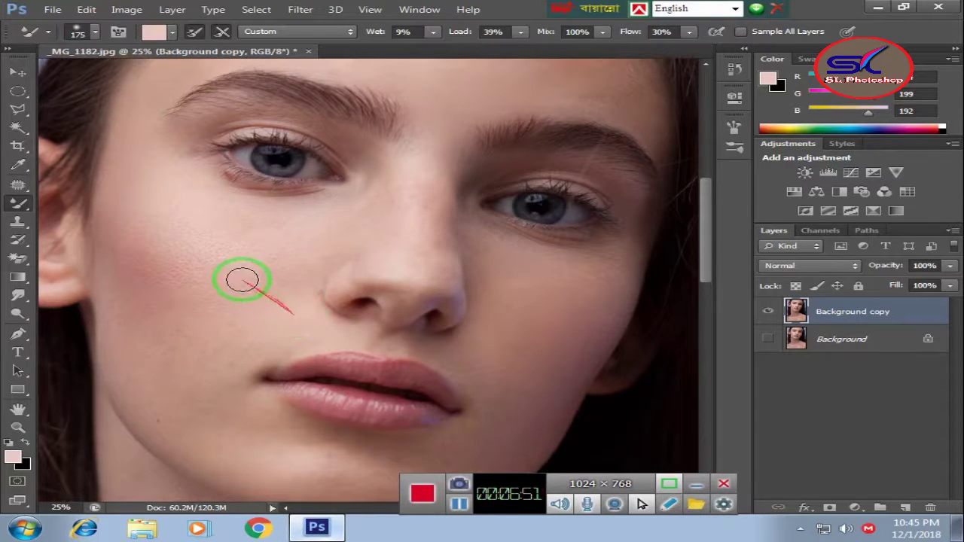
Step: Smooth the skin from the nose bridge across the cheek and under the eye
click(423, 184)
mouse_move(424, 183)
mouse_down()
mouse_move(293, 288)
mouse_move(166, 428)
mouse_move(214, 336)
mouse_move(209, 387)
mouse_up()
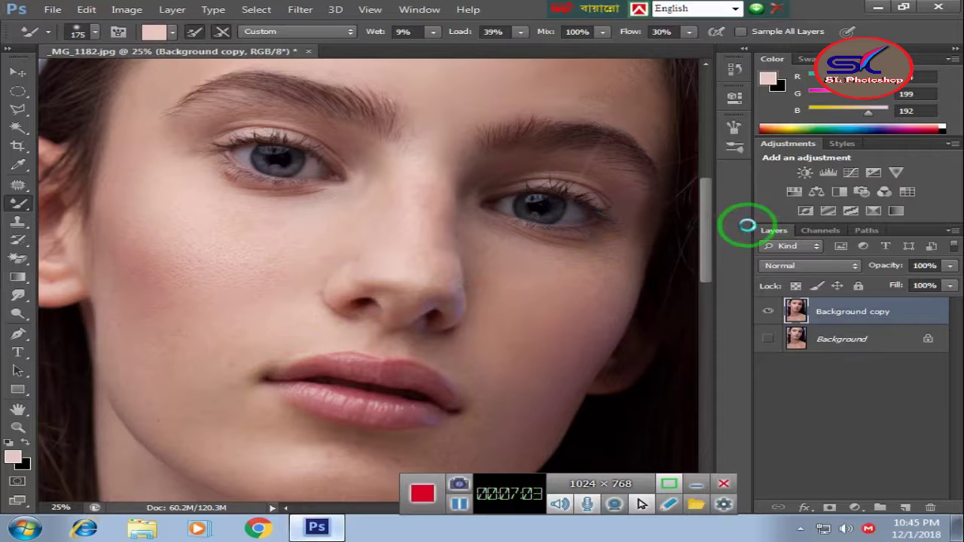
mouse_move(680, 274)
mouse_down()
mouse_move(504, 349)
mouse_move(474, 402)
mouse_move(472, 332)
mouse_move(517, 370)
mouse_move(397, 444)
mouse_move(276, 437)
mouse_move(426, 415)
mouse_move(274, 393)
mouse_move(399, 399)
mouse_move(209, 391)
mouse_move(350, 430)
mouse_move(278, 169)
mouse_up()
scroll(548, 332, down, 2)
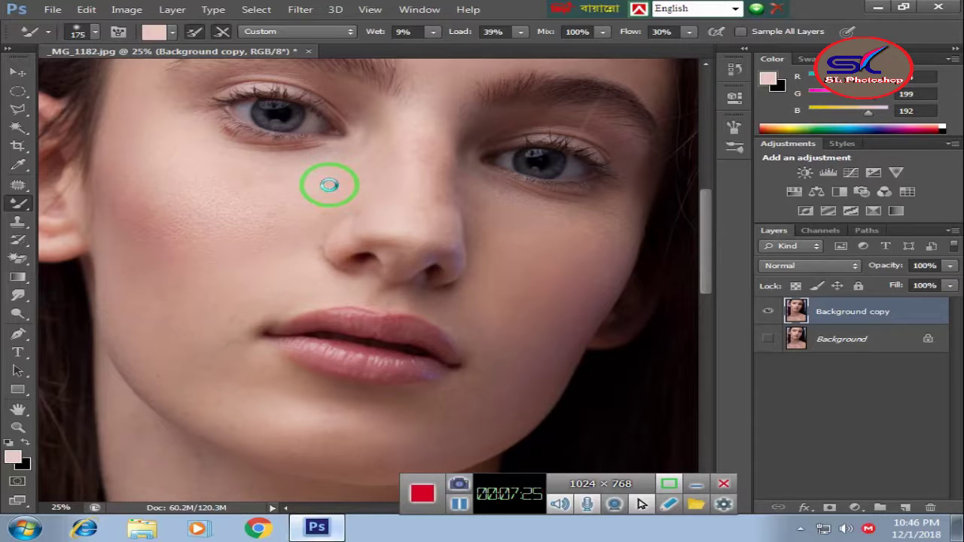
Step: Smooth the left cheek with further Mixer Brush strokes and show the Background layer again
scroll(326, 186, up, 4)
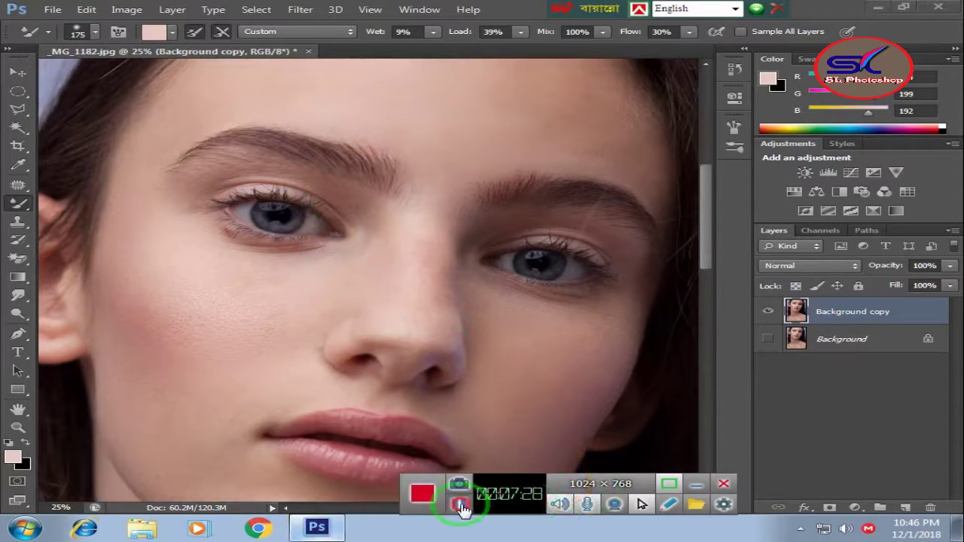
mouse_move(211, 317)
mouse_down()
mouse_move(302, 311)
mouse_move(239, 306)
mouse_move(280, 348)
mouse_up()
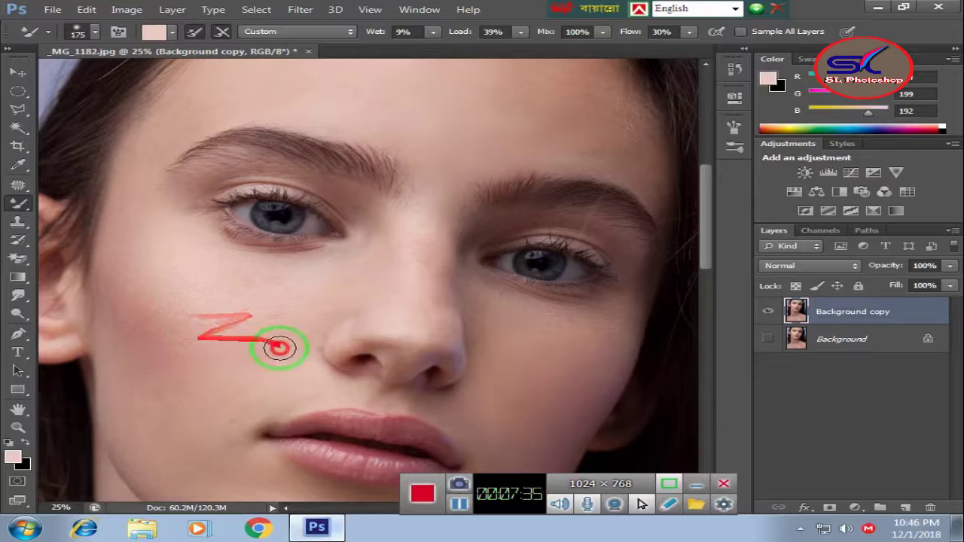
mouse_move(279, 347)
mouse_down()
mouse_move(305, 285)
mouse_move(439, 150)
mouse_up()
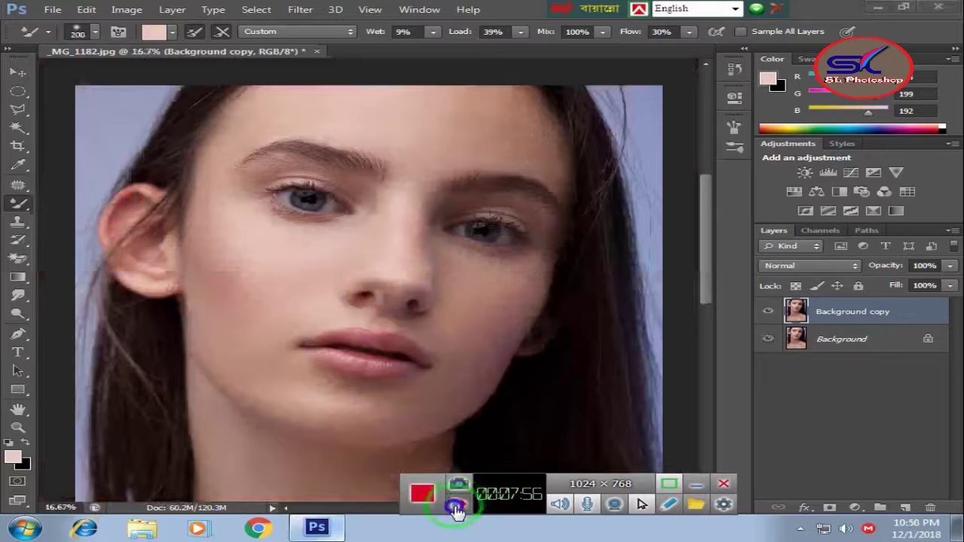
click(455, 506)
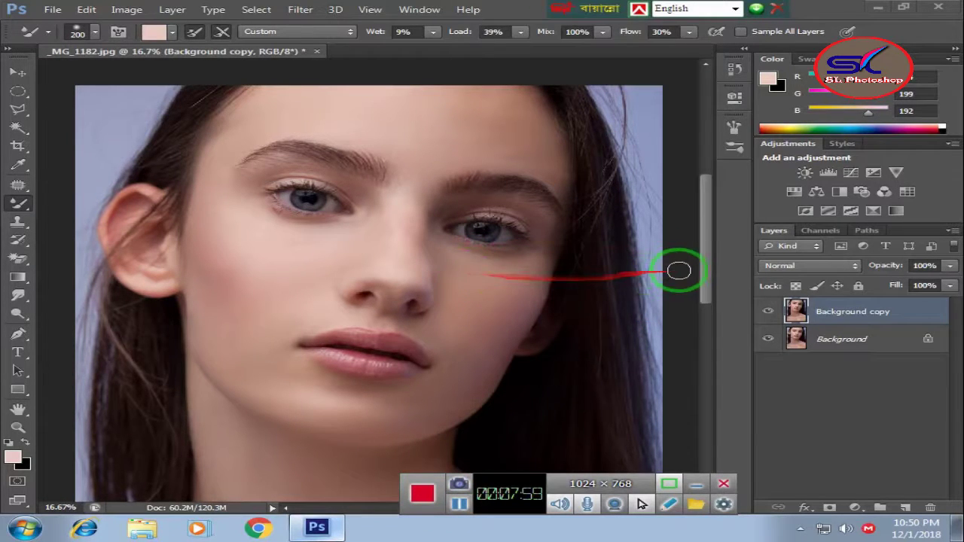
click(706, 309)
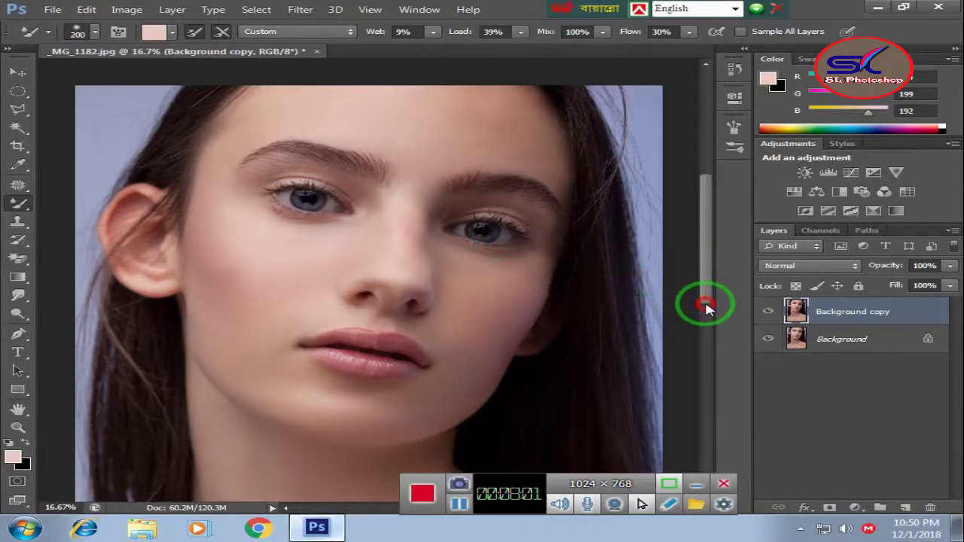
mouse_move(706, 309)
mouse_down()
mouse_move(702, 300)
mouse_move(702, 323)
mouse_move(702, 300)
mouse_up()
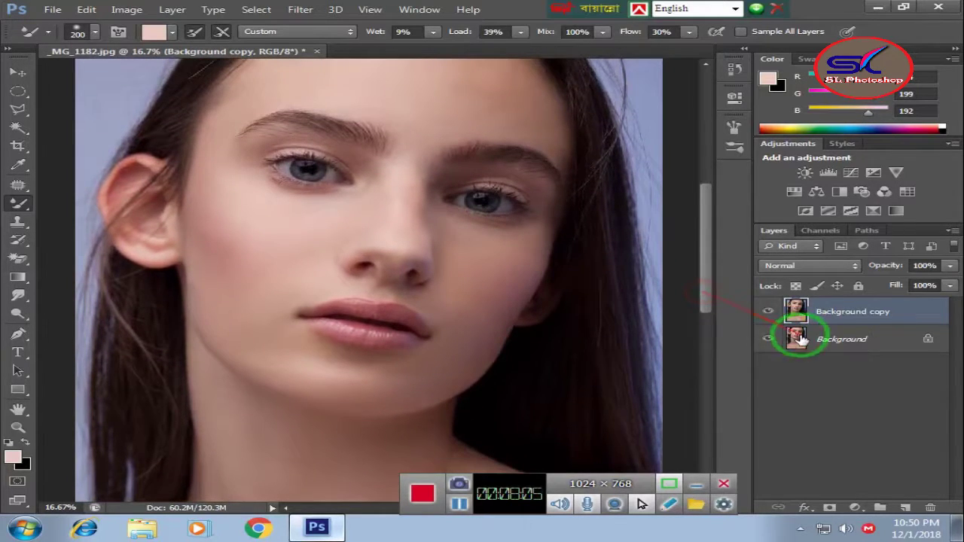
click(768, 311)
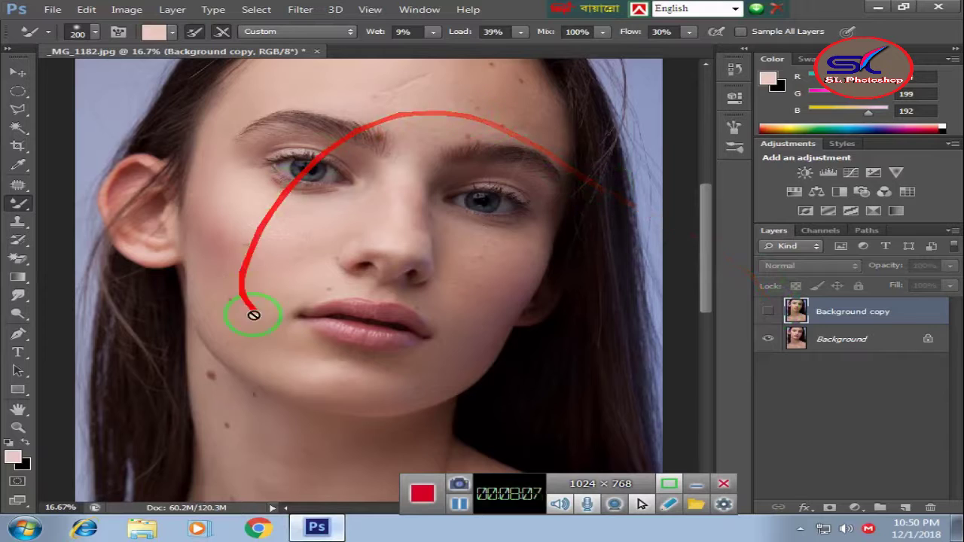
click(768, 311)
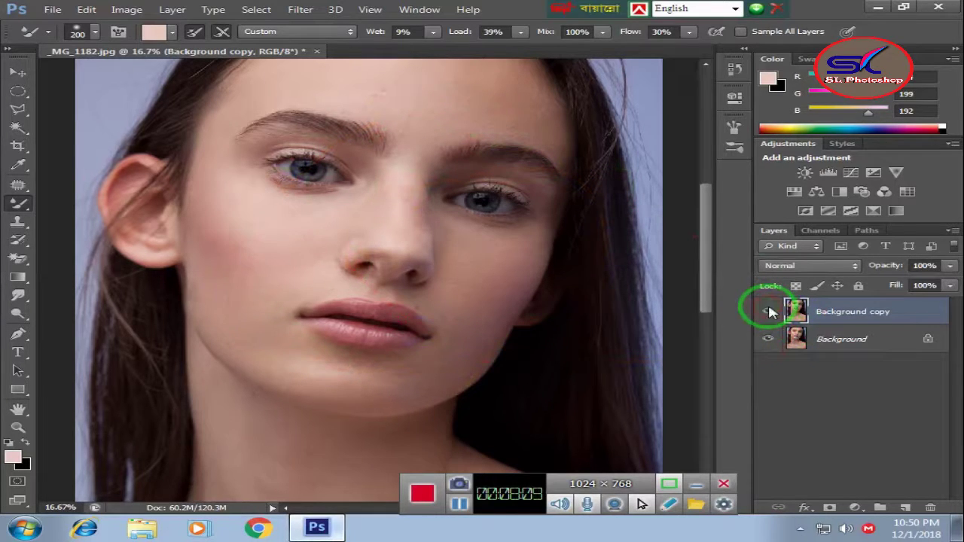
click(768, 311)
click(768, 311)
click(769, 311)
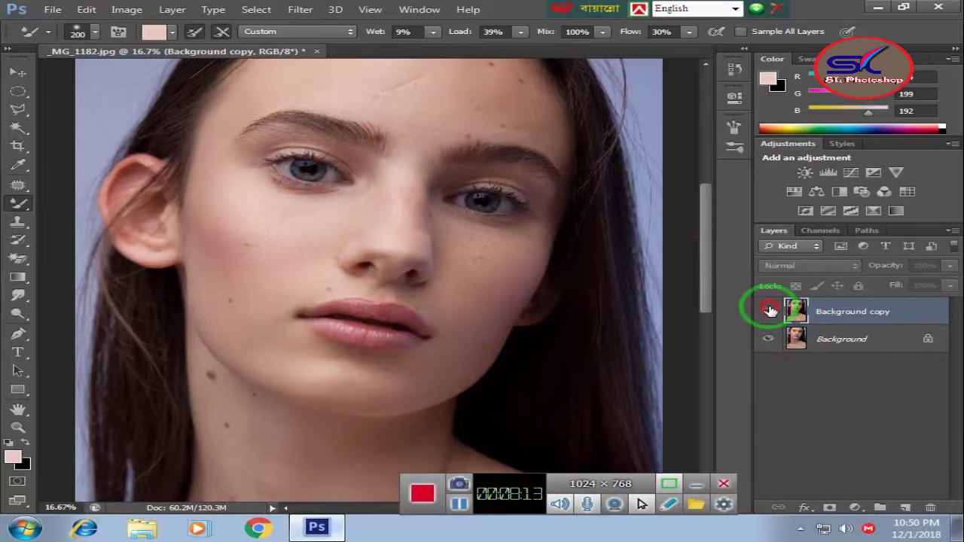
click(768, 311)
scroll(387, 144, up, 1)
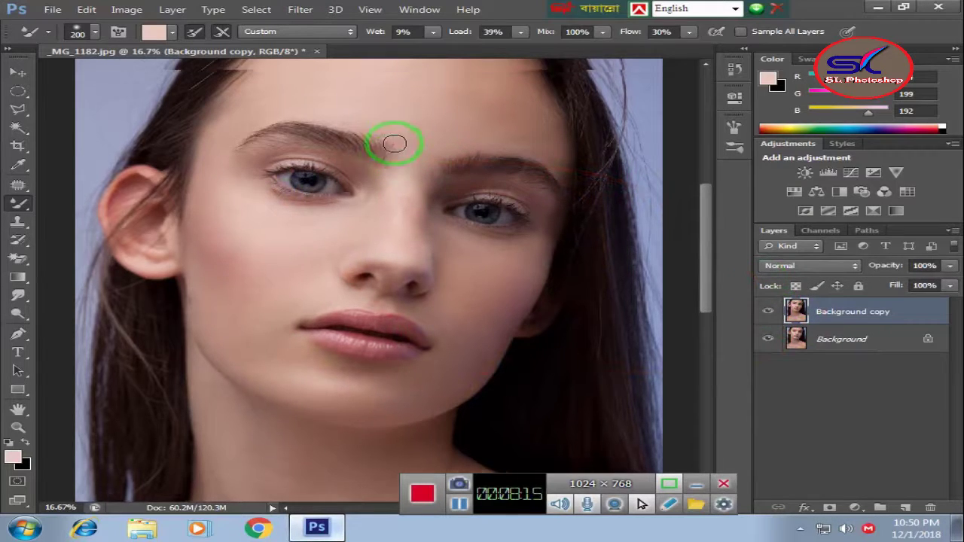
scroll(394, 144, up, 1)
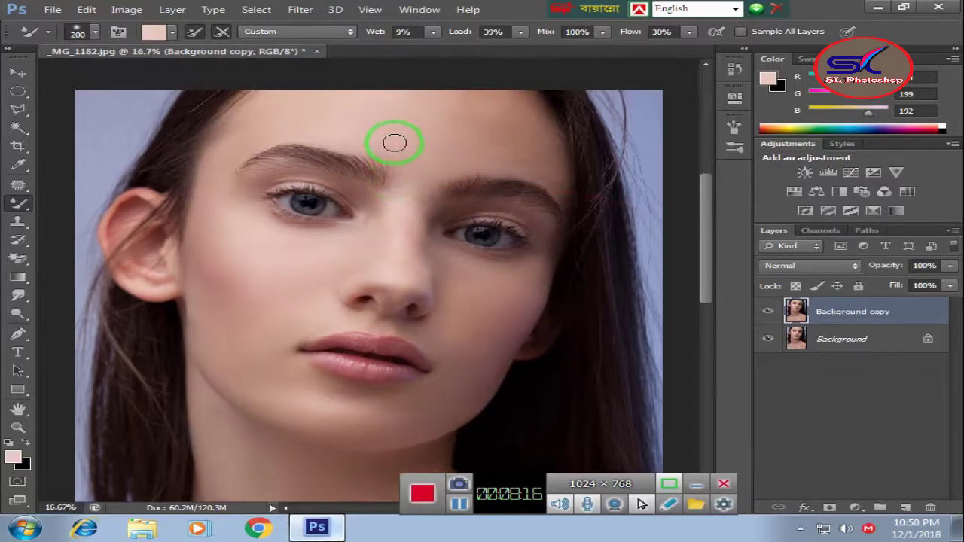
click(769, 311)
scroll(467, 319, down, 1)
scroll(467, 319, down, 1)
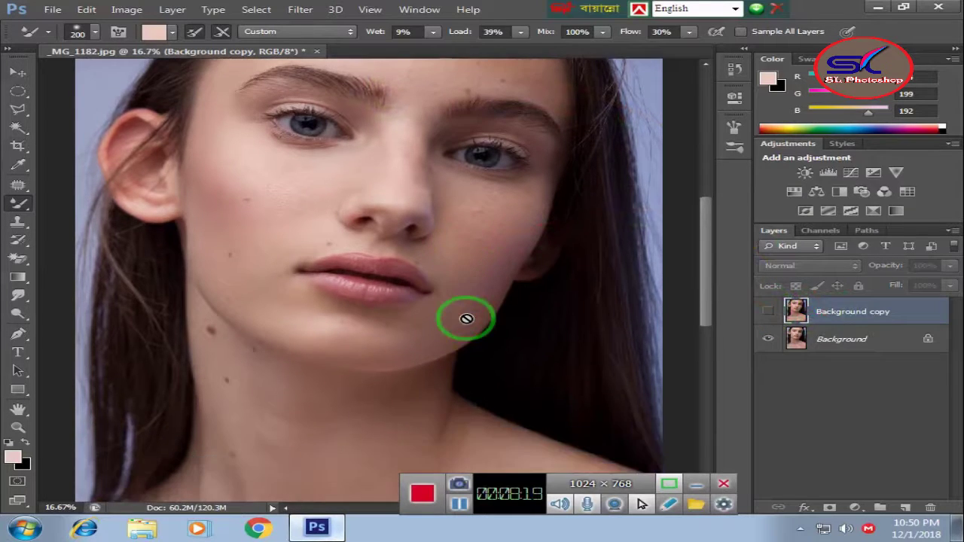
scroll(460, 317, down, 2)
scroll(456, 316, down, 1)
scroll(450, 311, up, 3)
scroll(433, 294, down, 1)
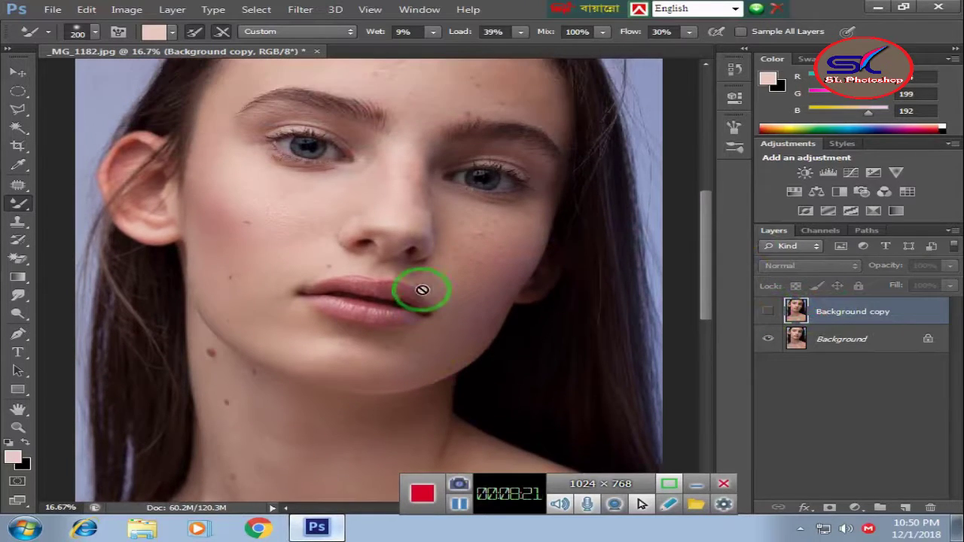
scroll(422, 280, up, 1)
scroll(422, 278, up, 1)
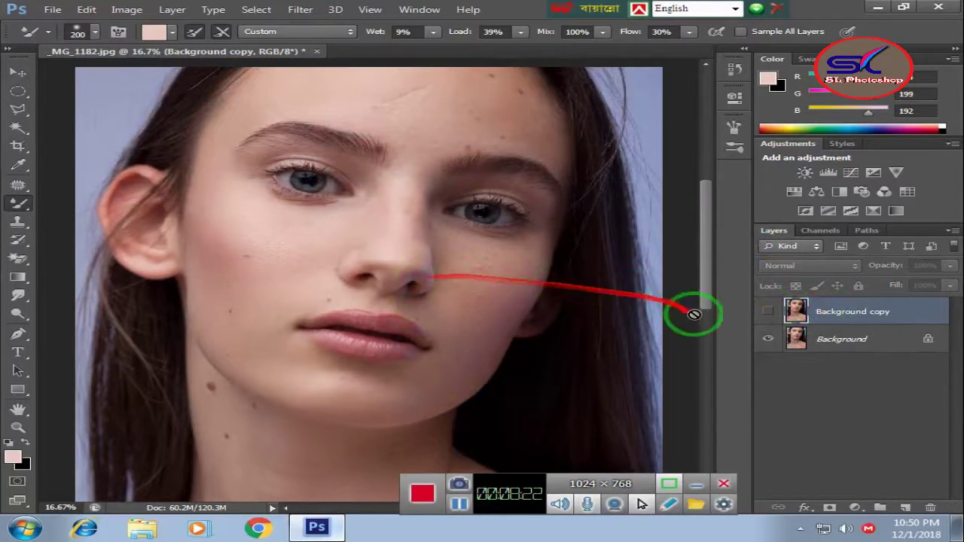
click(769, 311)
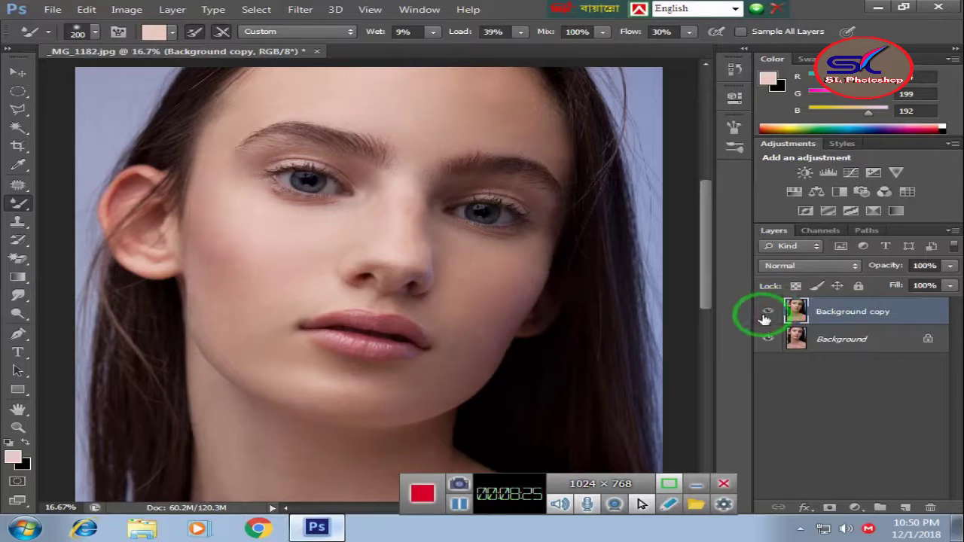
click(767, 312)
click(767, 312)
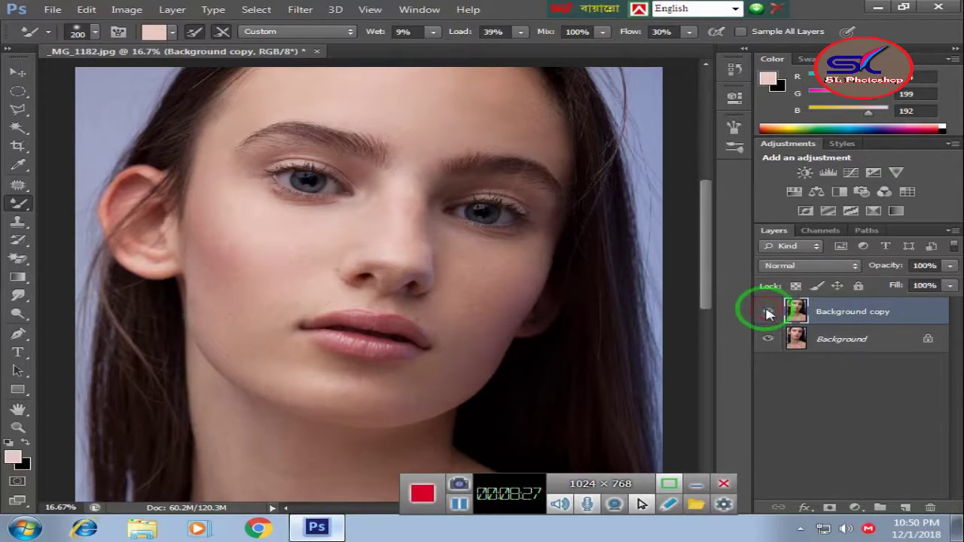